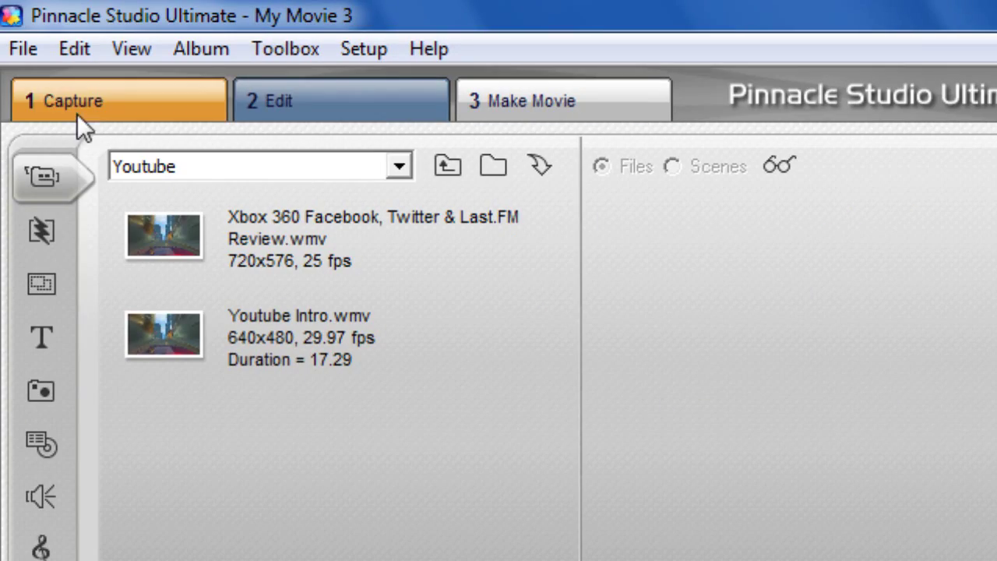
Switch to capturing from the Dazzle DVC100, dismiss the cables warning, and toggle the input sliders
click(32, 109)
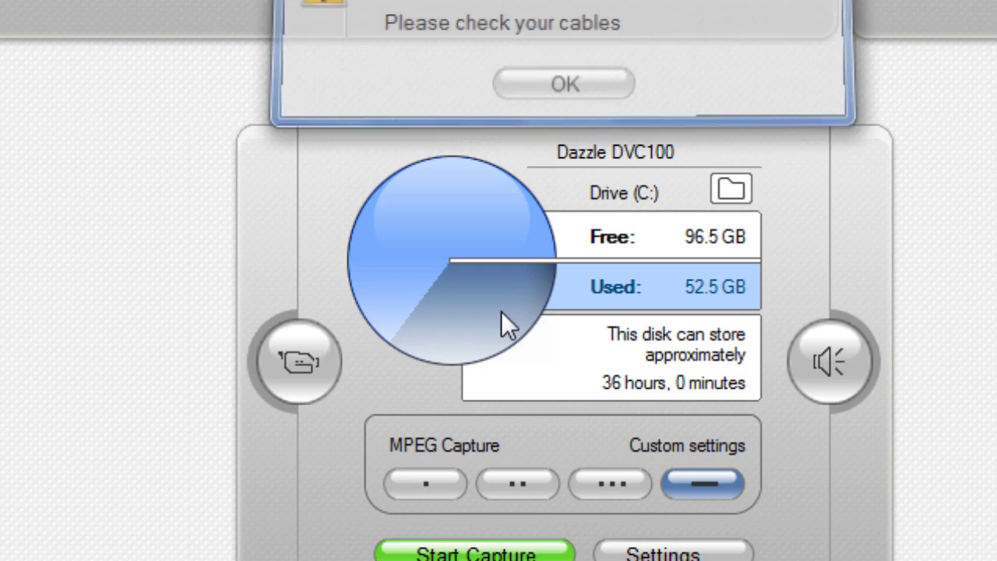
key(Return)
click(306, 377)
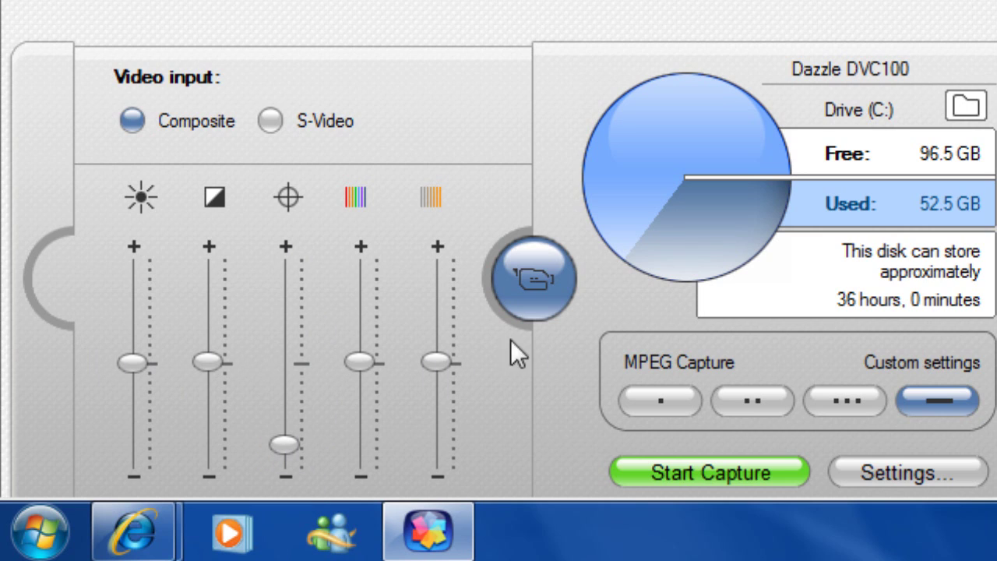
click(544, 300)
In capture setup options, keep the NTSC capture source at a 16:9 aspect ratio
click(435, 473)
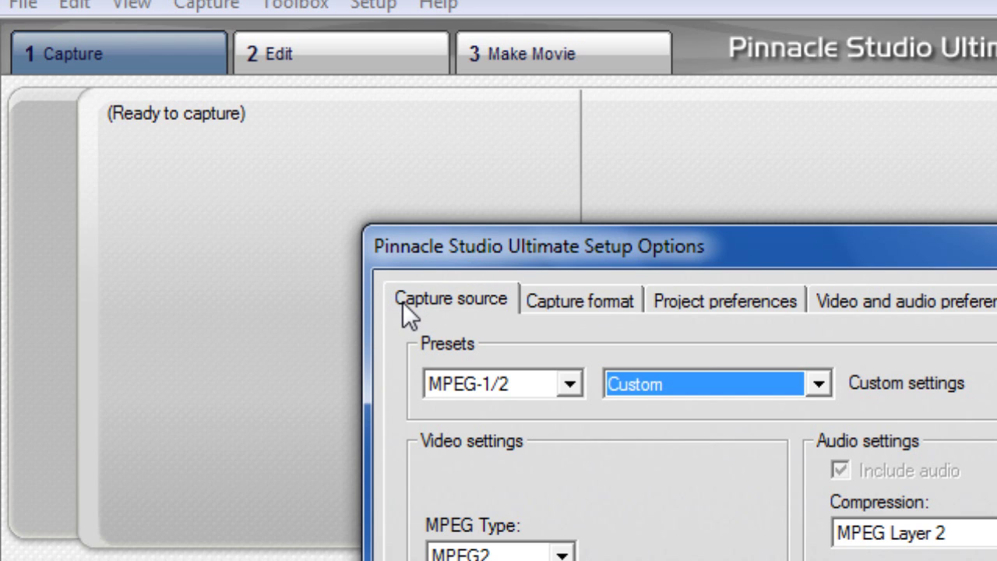
click(403, 302)
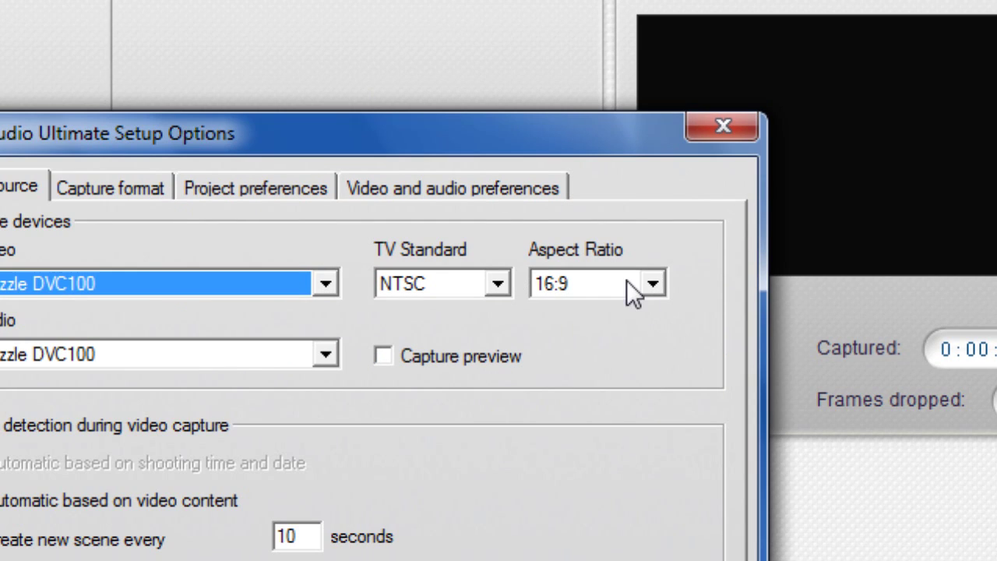
click(631, 207)
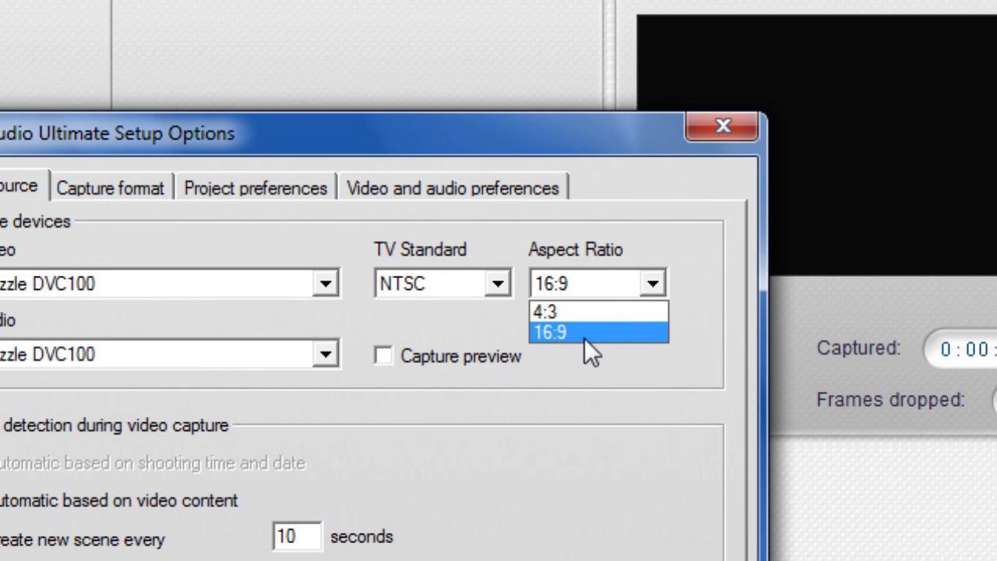
click(590, 335)
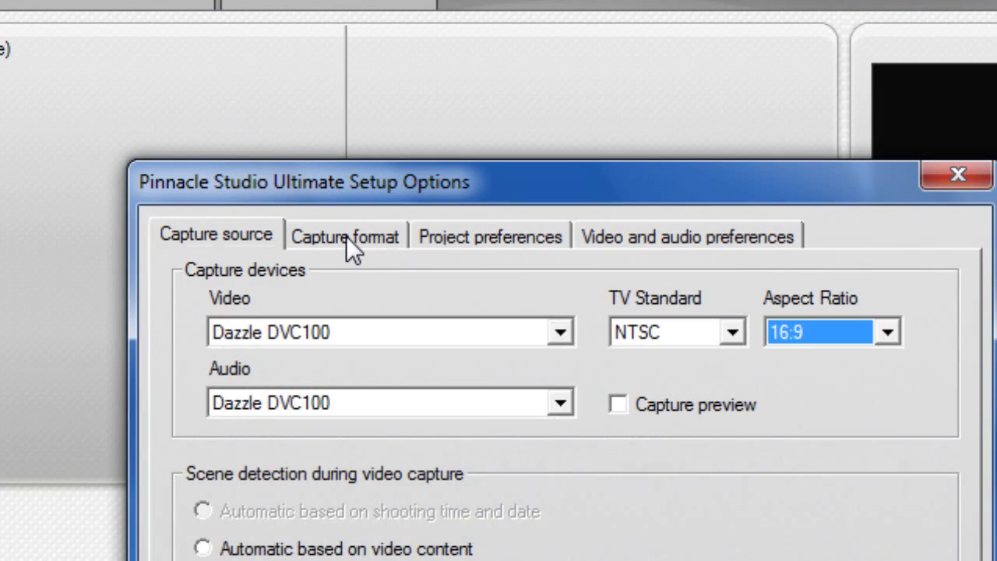
click(346, 238)
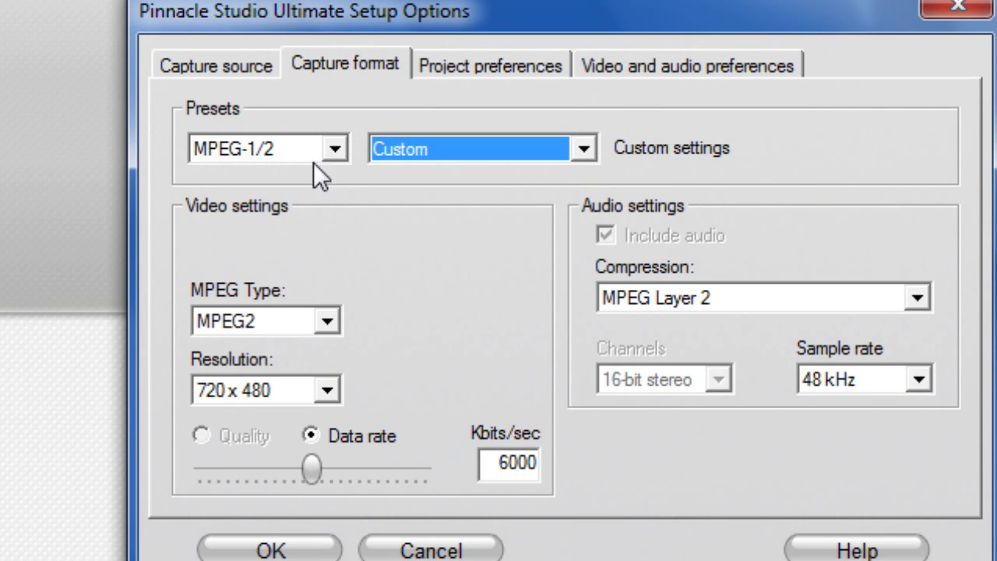
Keep the MPEG-1/2 preset family, pick the Custom preset, and drag the data rate toward 8000
click(335, 149)
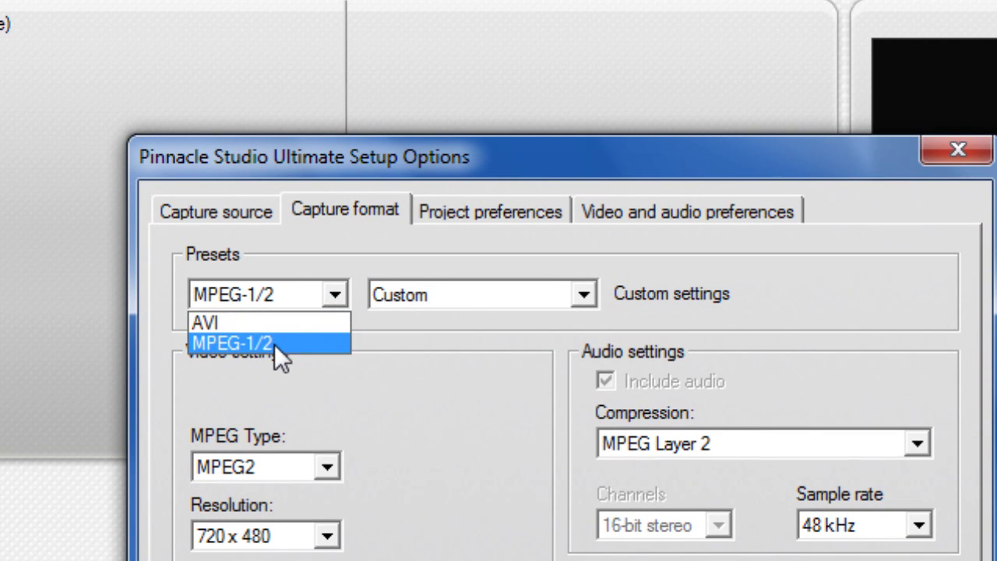
click(274, 345)
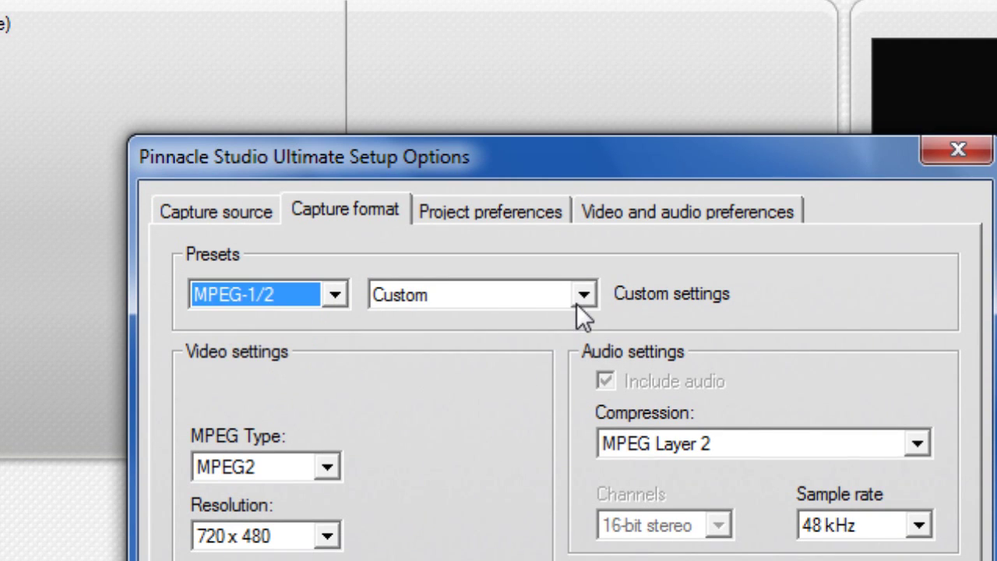
click(576, 303)
click(526, 326)
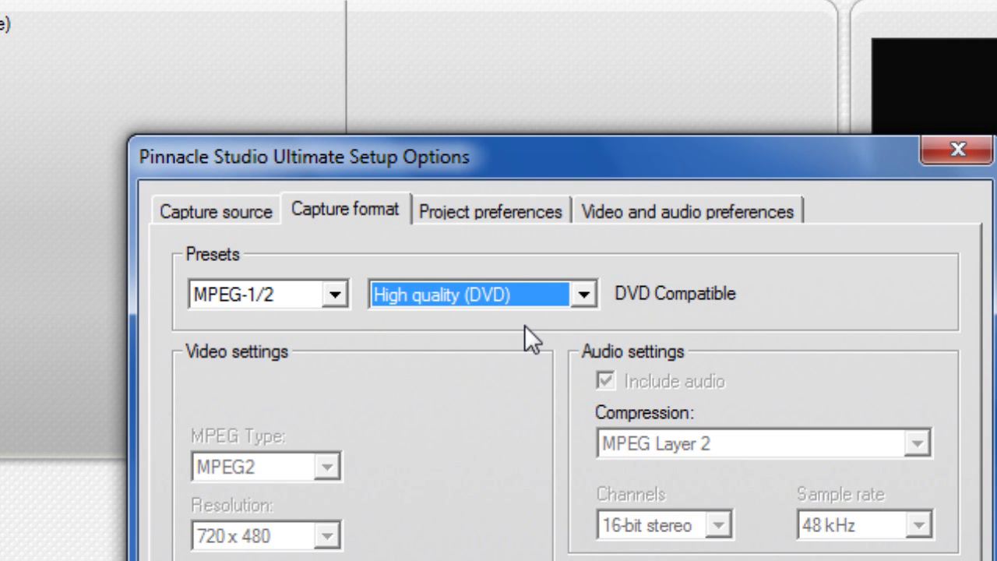
key(alt+Down)
click(434, 384)
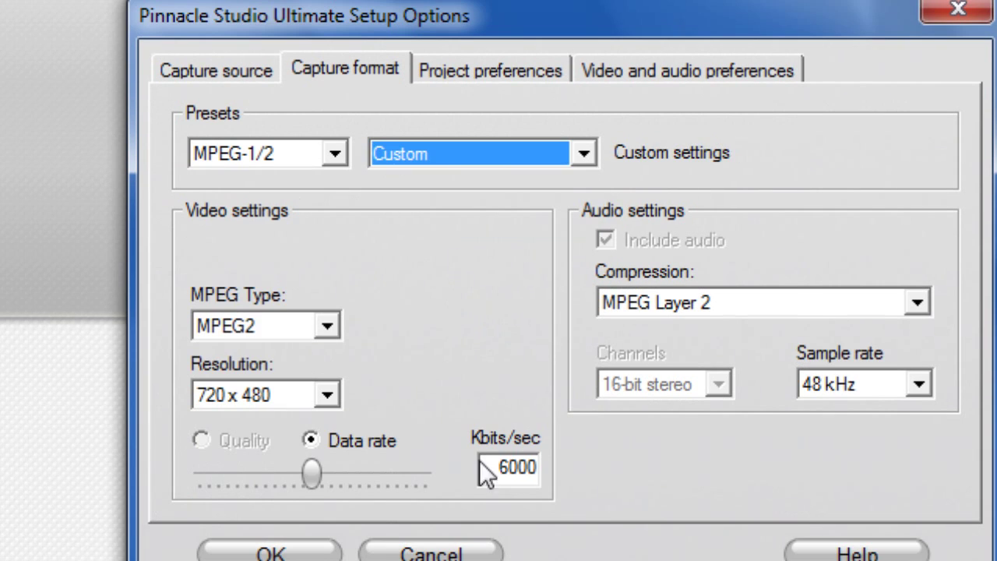
drag(308, 476, 369, 484)
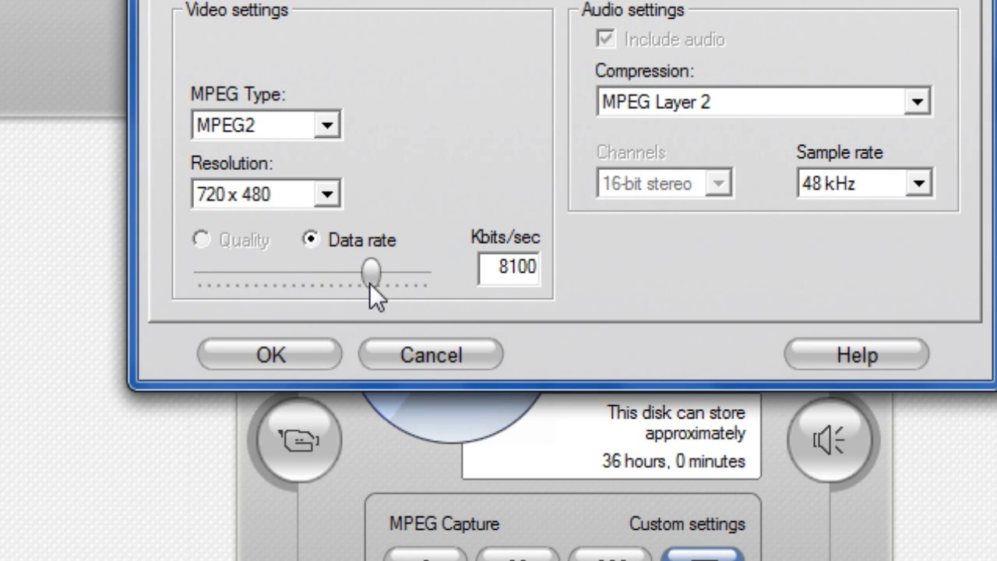
drag(370, 283, 373, 277)
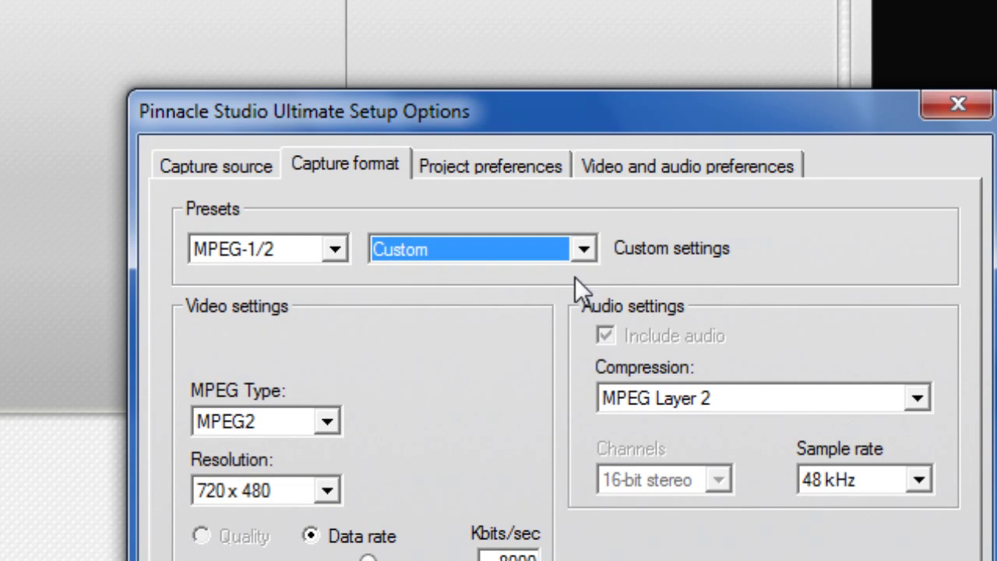
Reselect the Custom preset and enter an exact 8000 Kbits/sec data rate
click(583, 250)
click(467, 345)
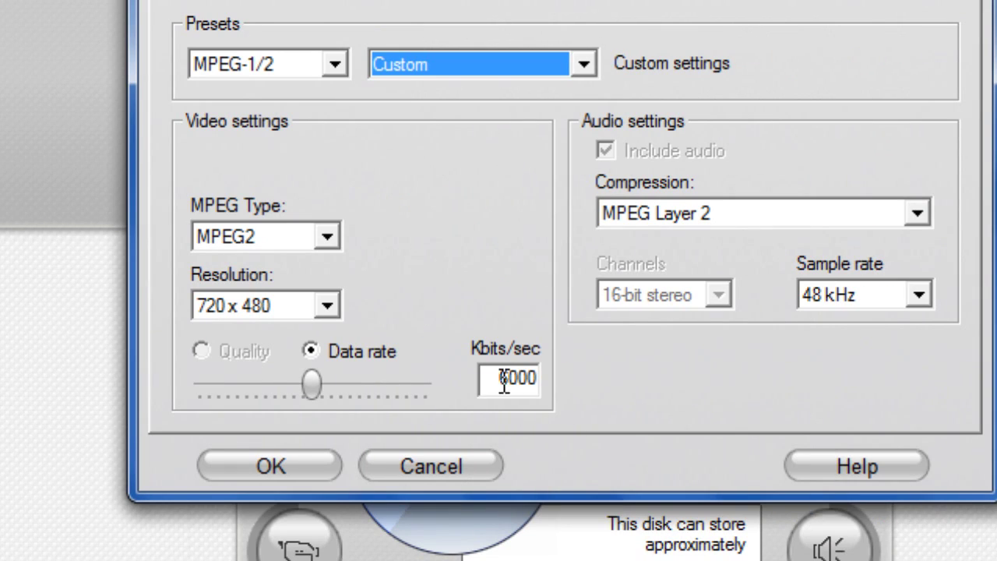
double_click(504, 382)
text(800)
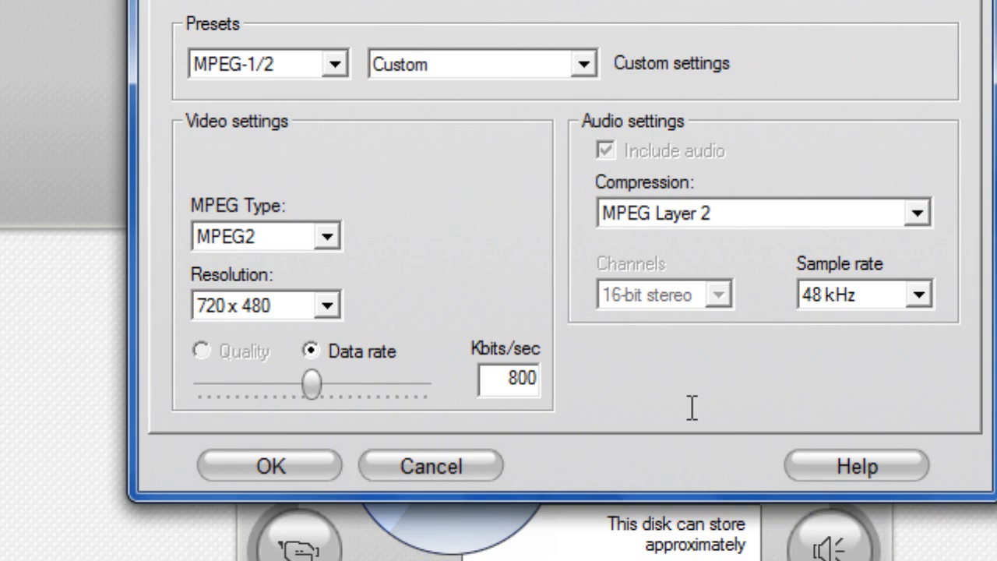
text(0)
key(Return)
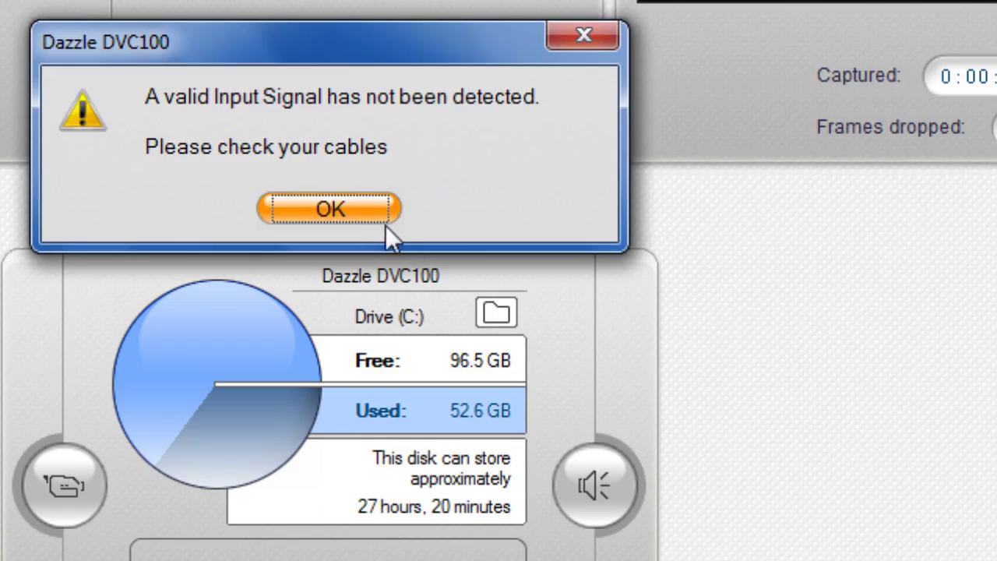
Dismiss the signal warning, reopen setup options, and keep MPEG Layer 2 audio compression
click(620, 288)
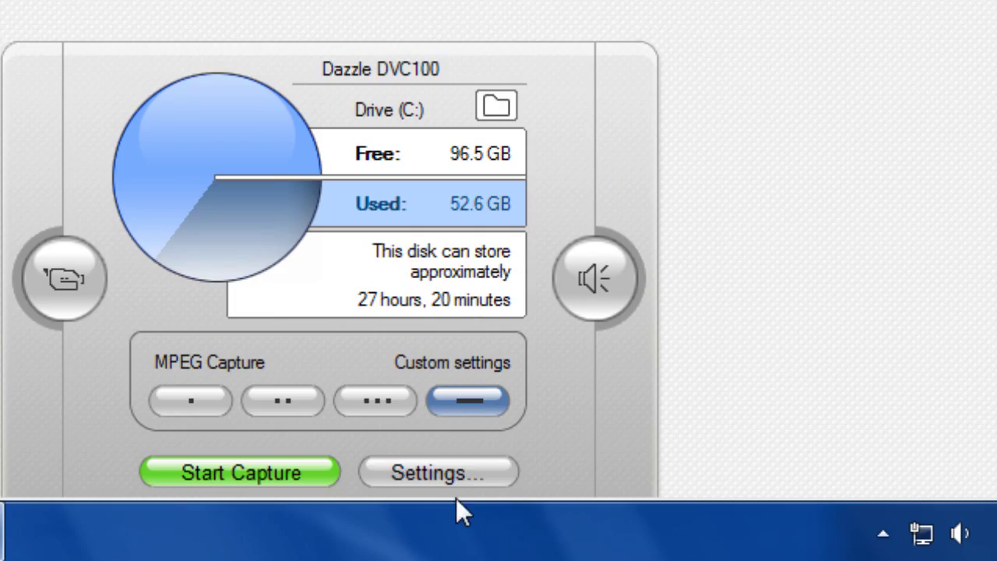
click(452, 481)
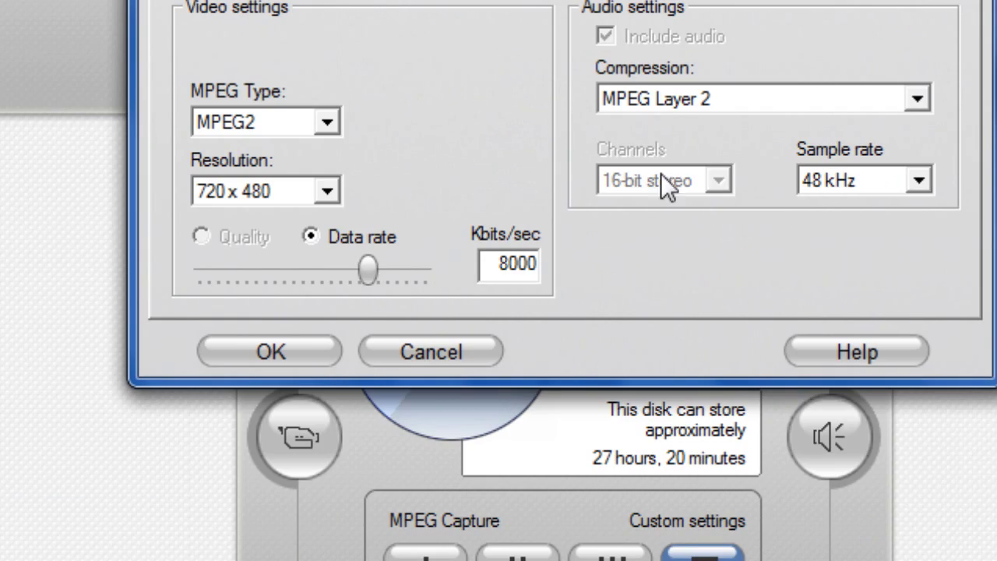
click(743, 81)
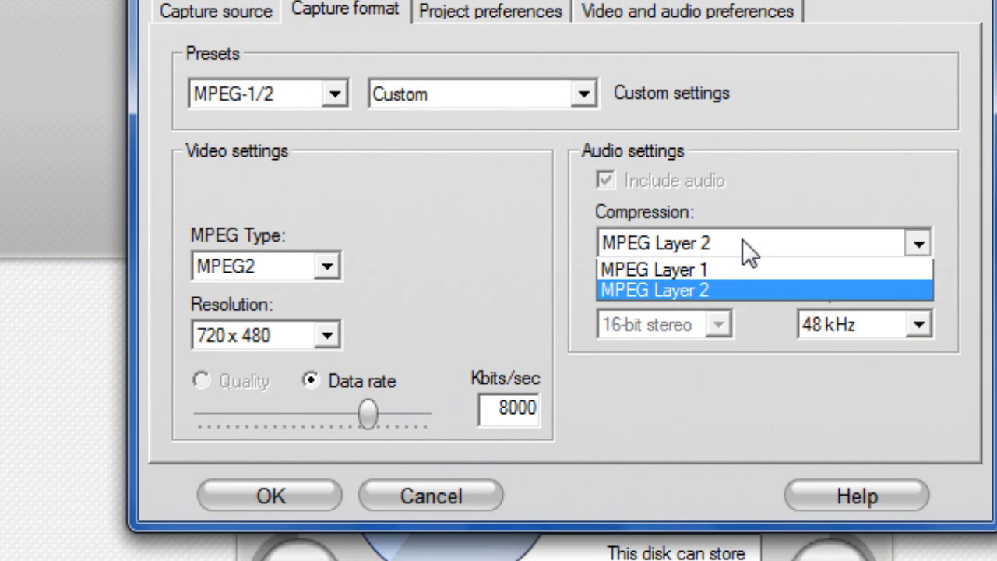
click(742, 239)
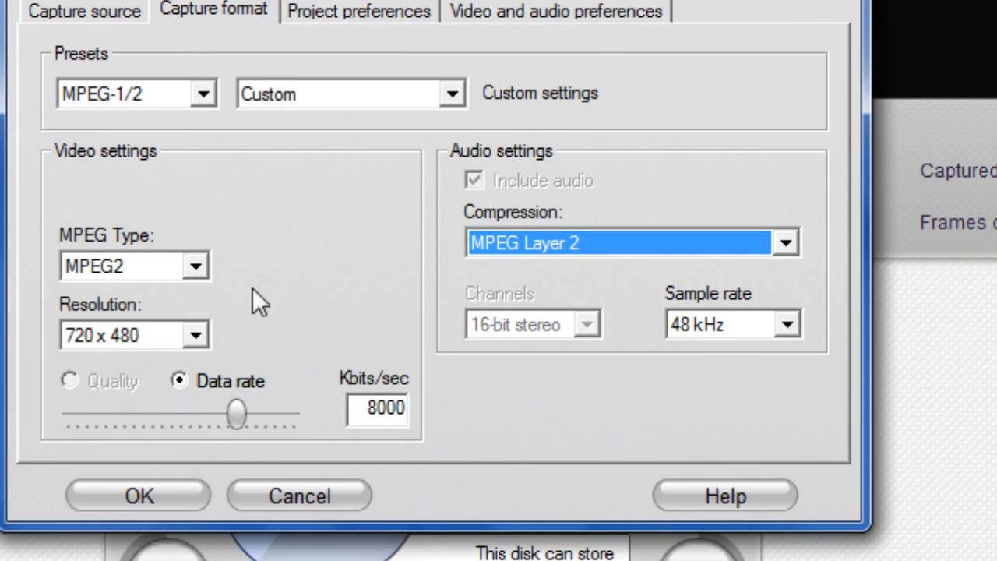
Keep NTSC Progressive Widescreen as the project preferences format for new projects
click(255, 11)
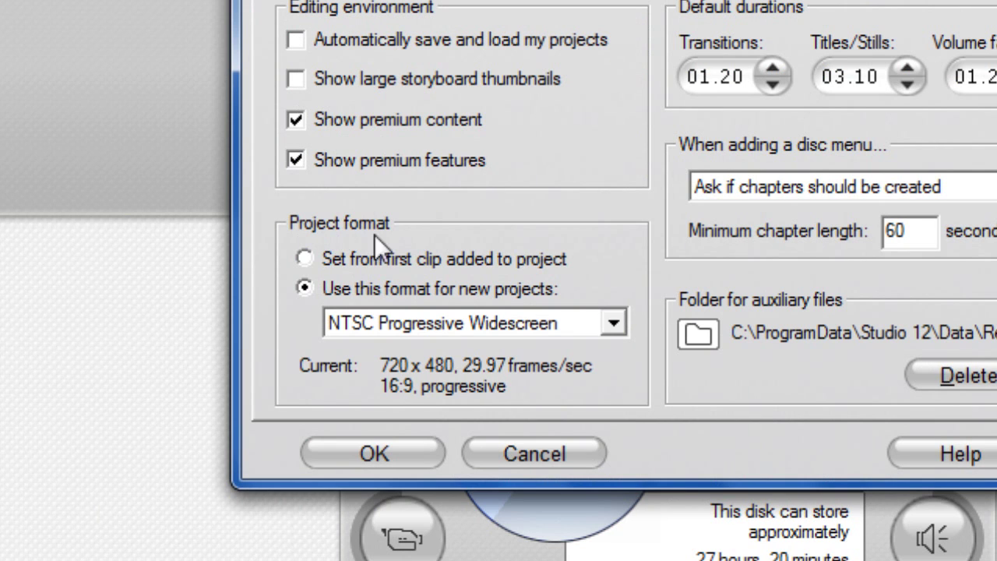
click(444, 176)
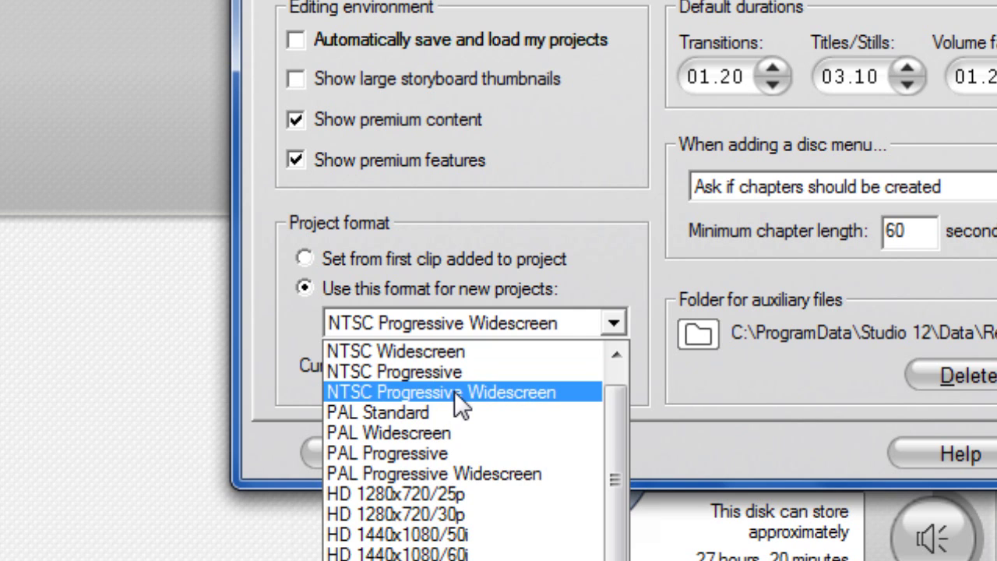
click(454, 391)
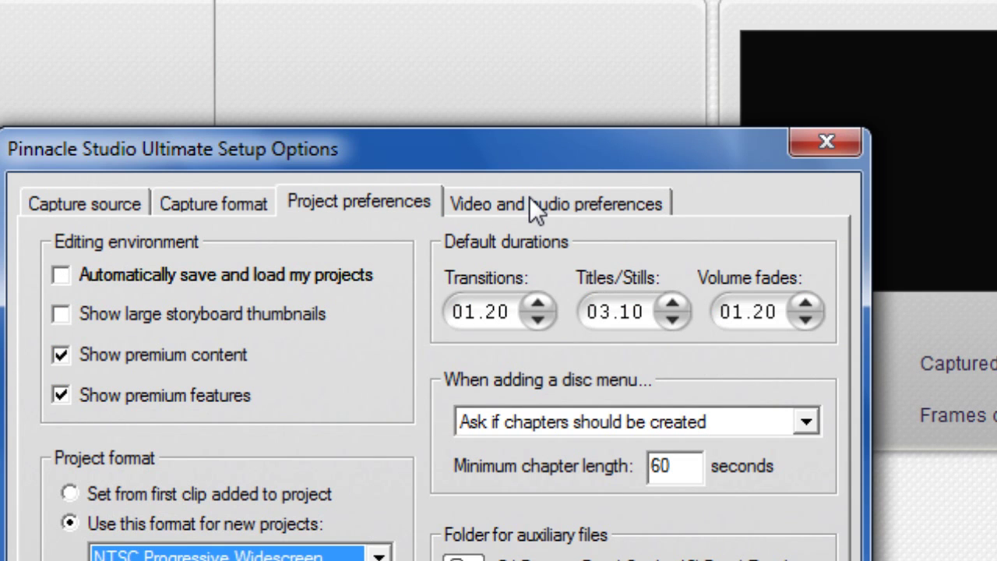
click(529, 204)
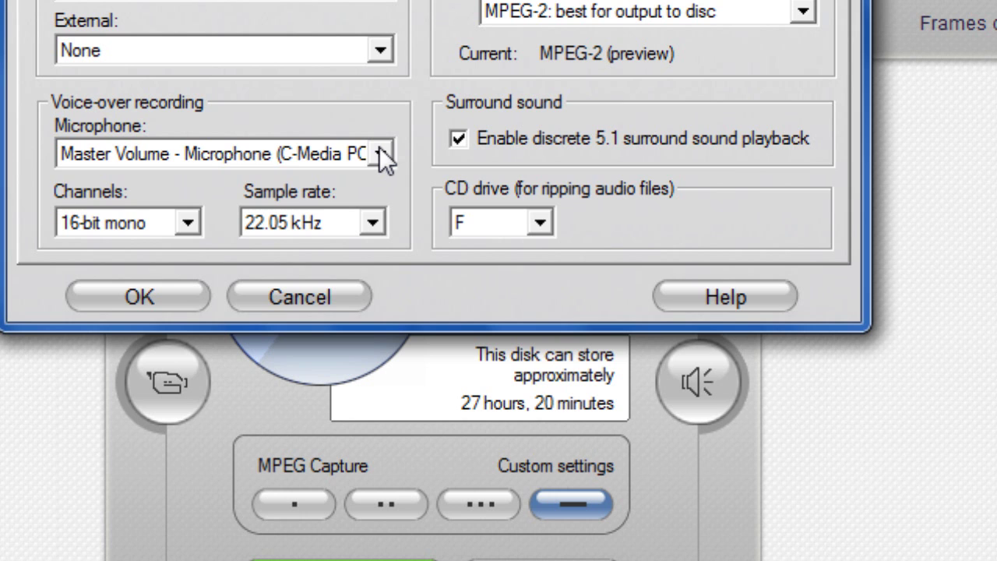
Use the microphone for voice-over and the MPEG-2: best for output to disc rendering codec, then confirm
click(379, 153)
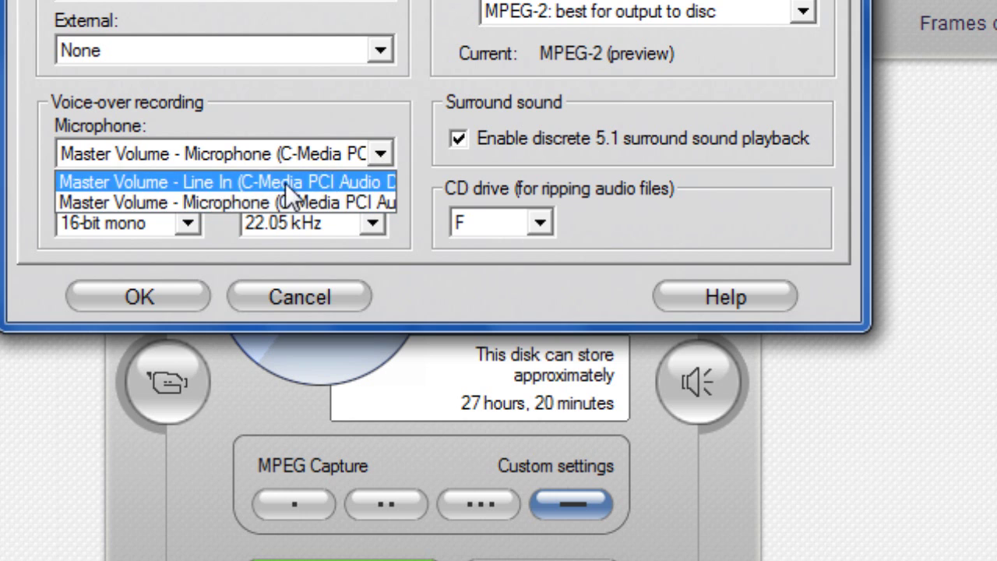
click(307, 203)
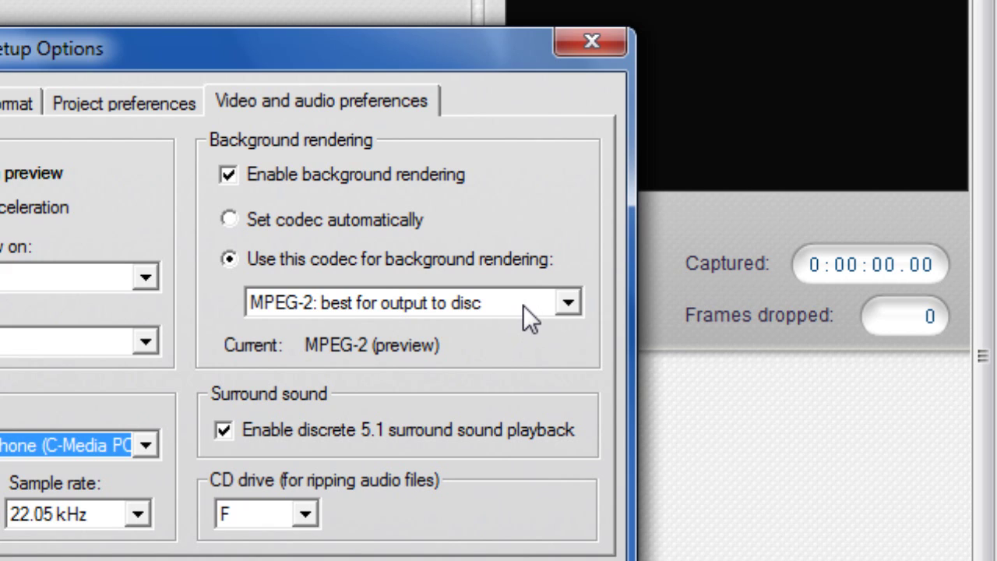
click(525, 304)
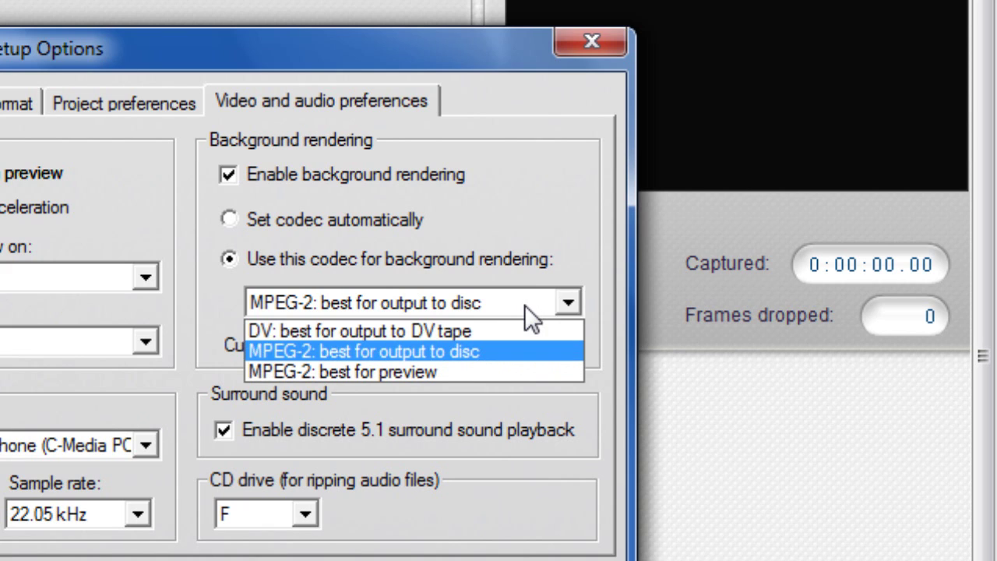
click(416, 352)
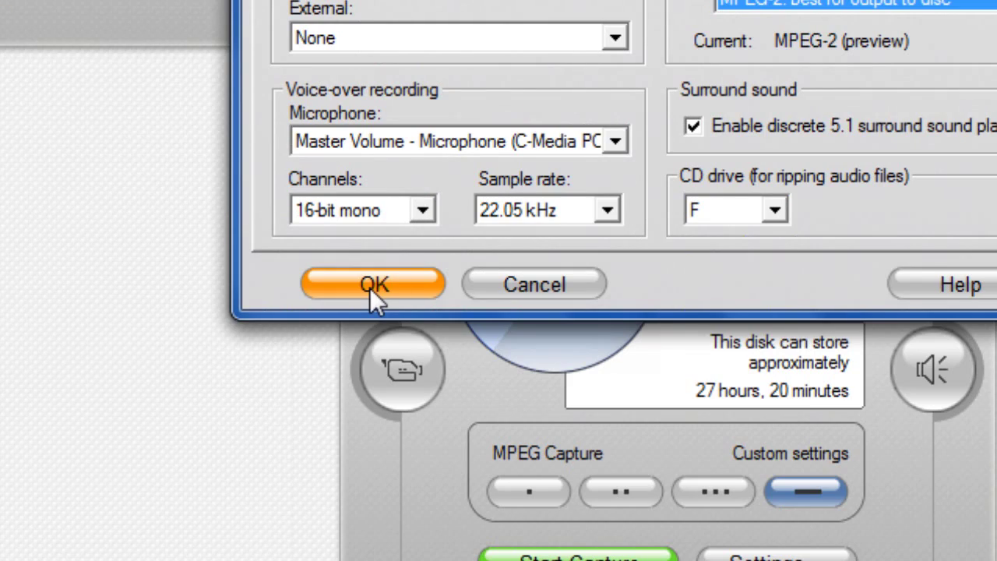
click(142, 441)
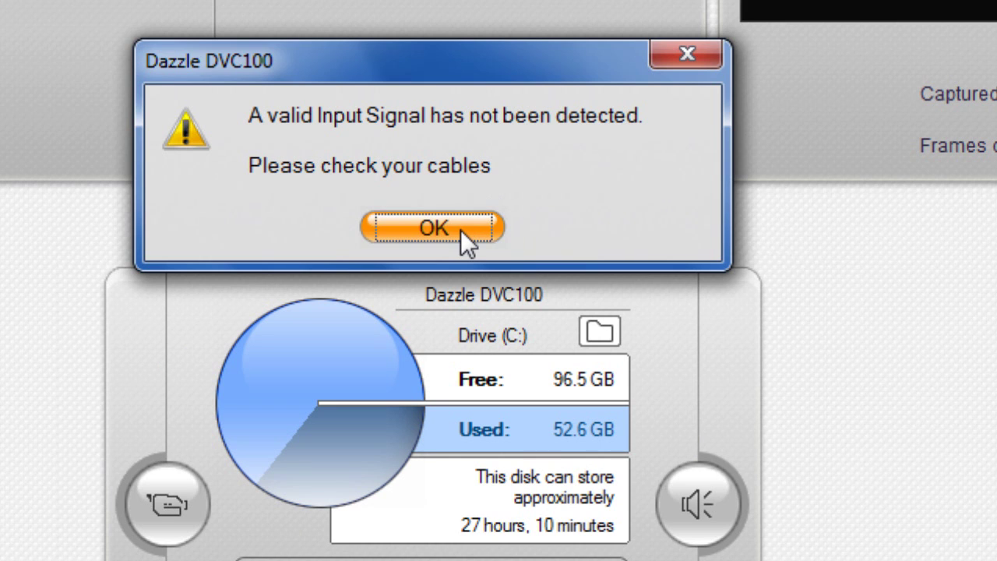
Dismiss the warning and place the Modern Warfare 2 Gameplay clip at the start of the timeline
click(461, 230)
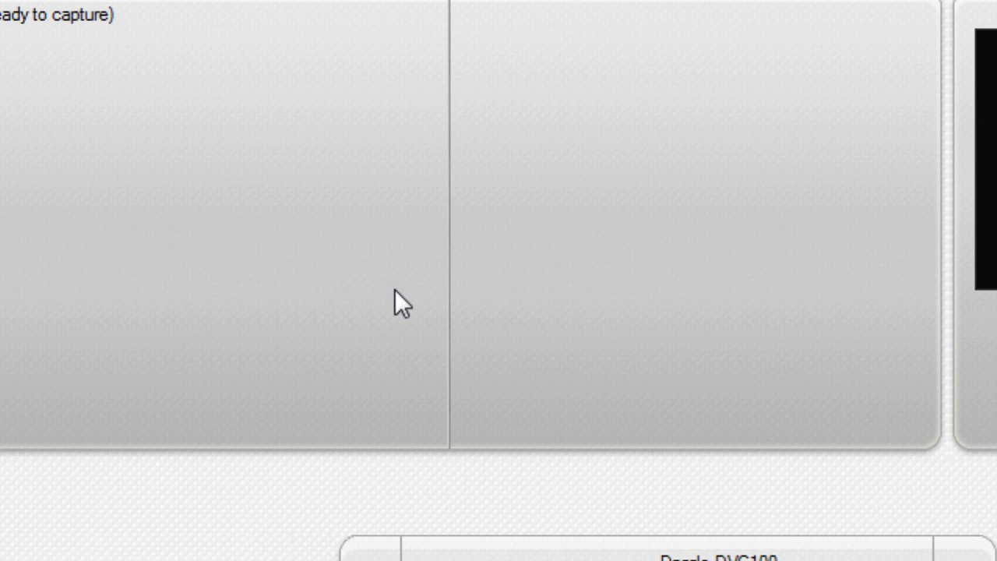
key(alt+2)
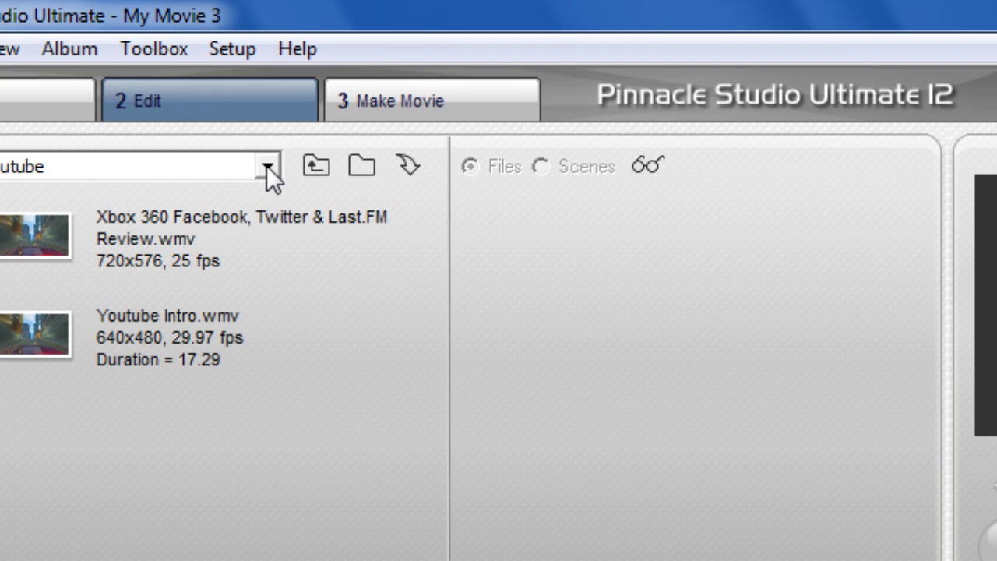
click(267, 20)
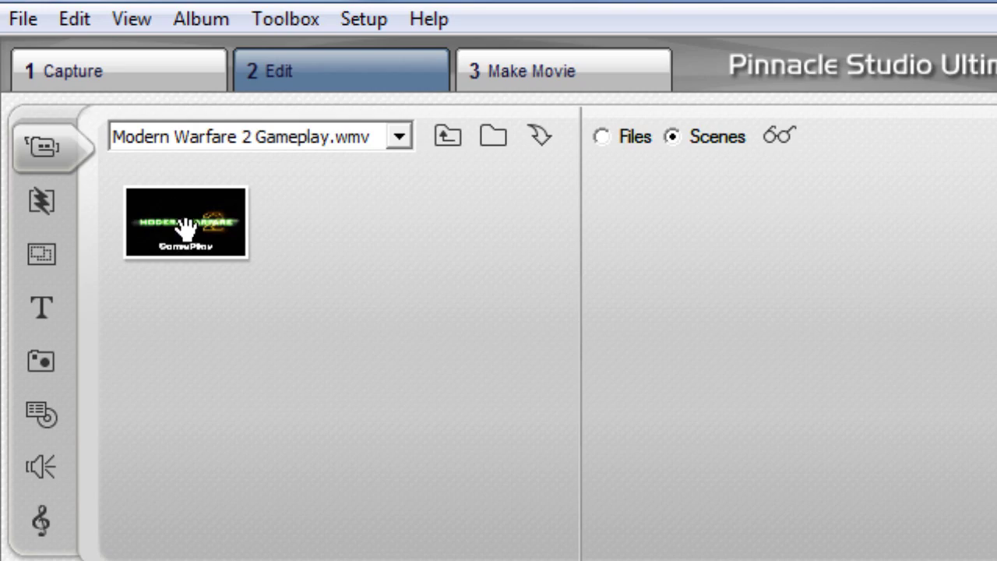
drag(48, 254, 97, 560)
Split the clip at about 0:01:10 and delete the trailing piece
drag(89, 37, 921, 141)
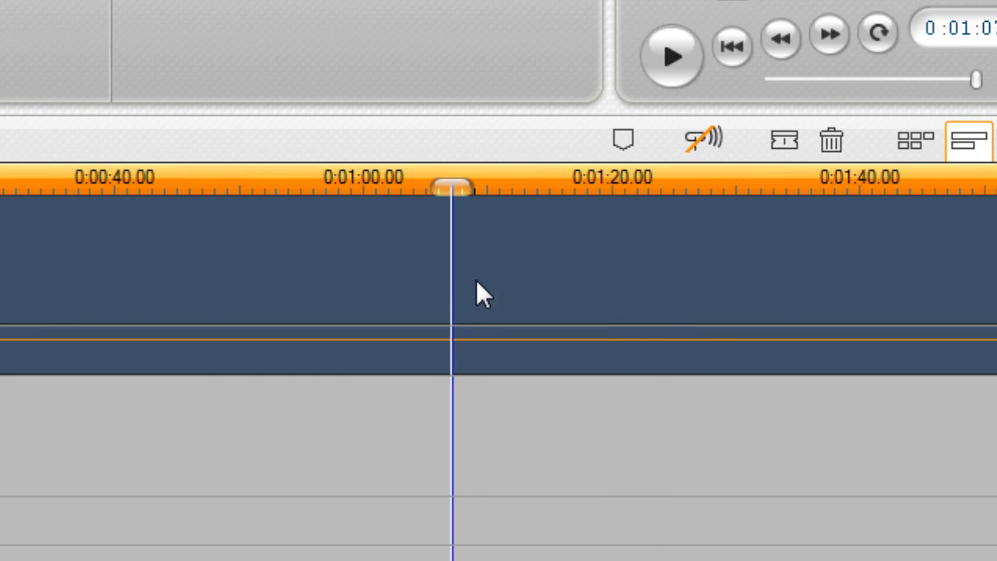
right_click(456, 273)
click(507, 278)
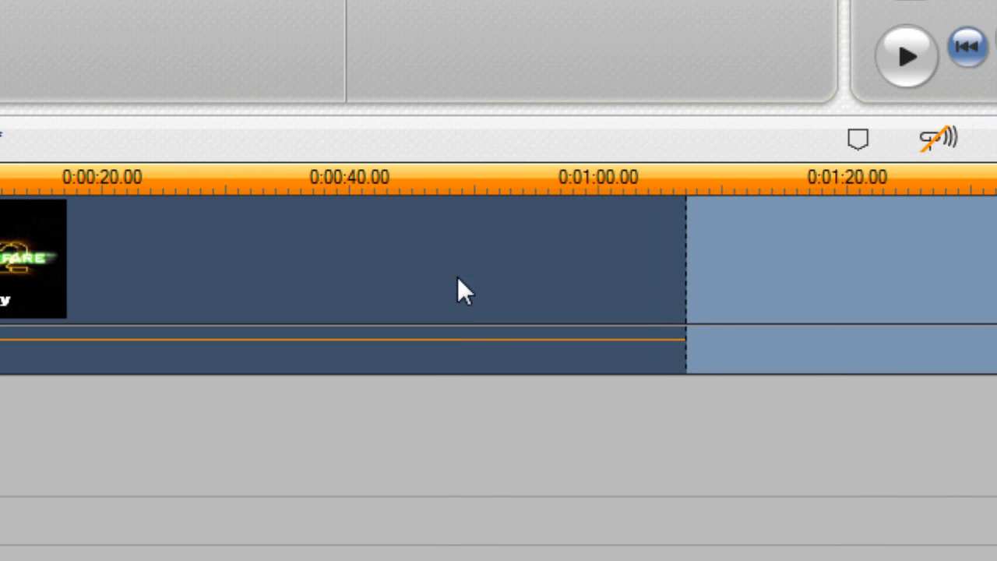
click(225, 276)
drag(764, 187, 723, 215)
right_click(718, 205)
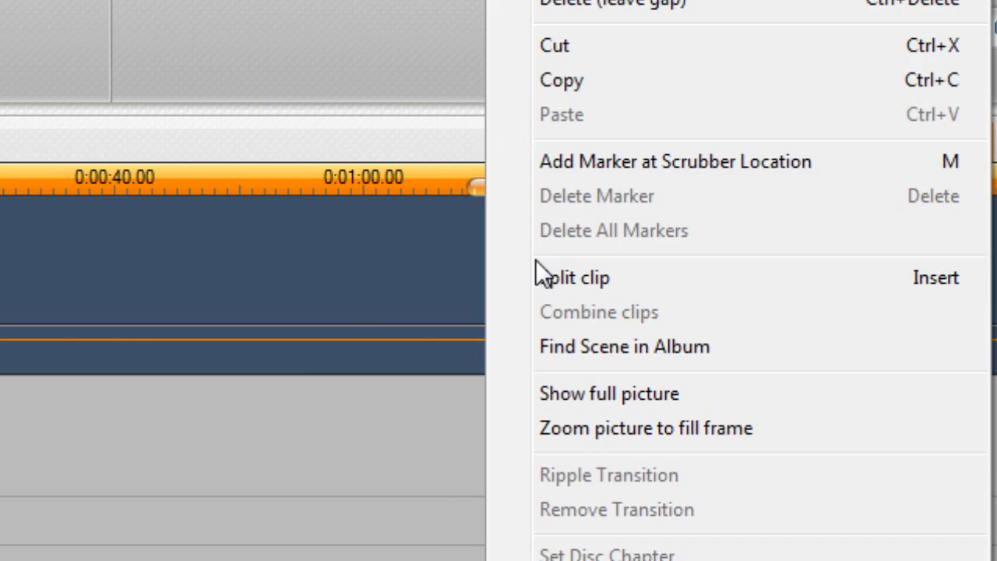
click(779, 277)
key(Delete)
Open the trimmed clip's properties, showing its 0:01:10.03 duration
click(31, 282)
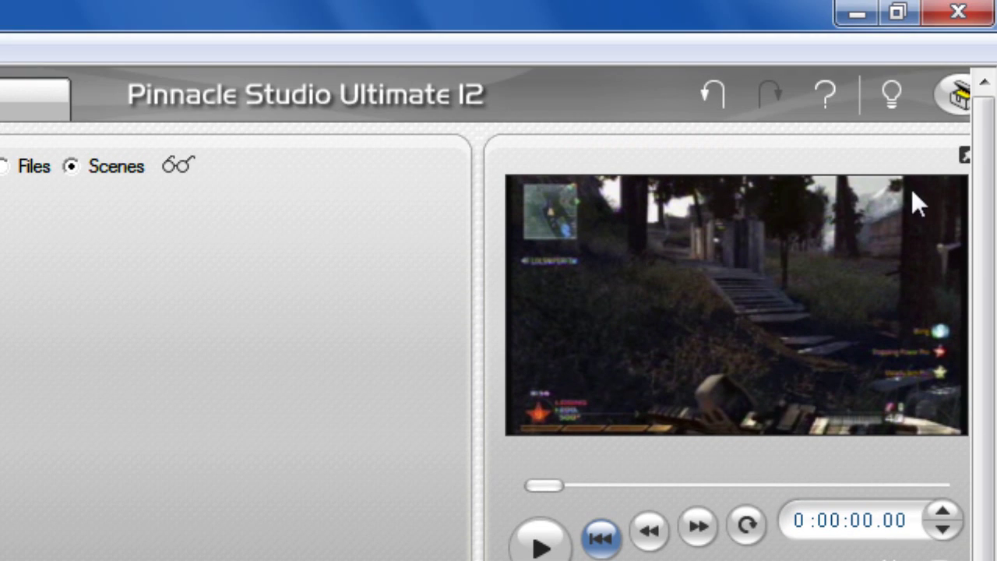
right_click(423, 247)
click(287, 322)
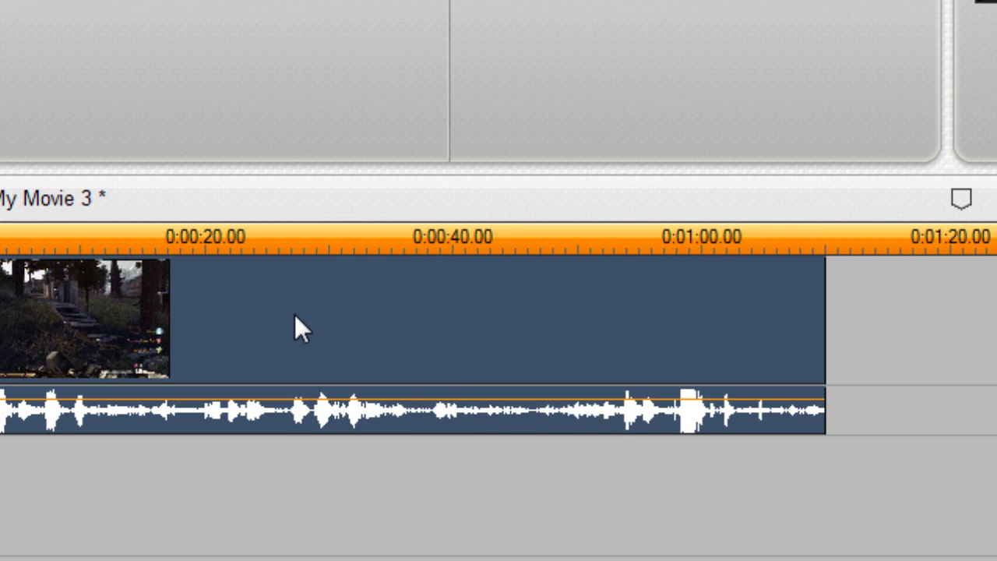
double_click(295, 314)
Apply the Full Screen picture-in-picture preset to the gameplay clip
right_click(294, 314)
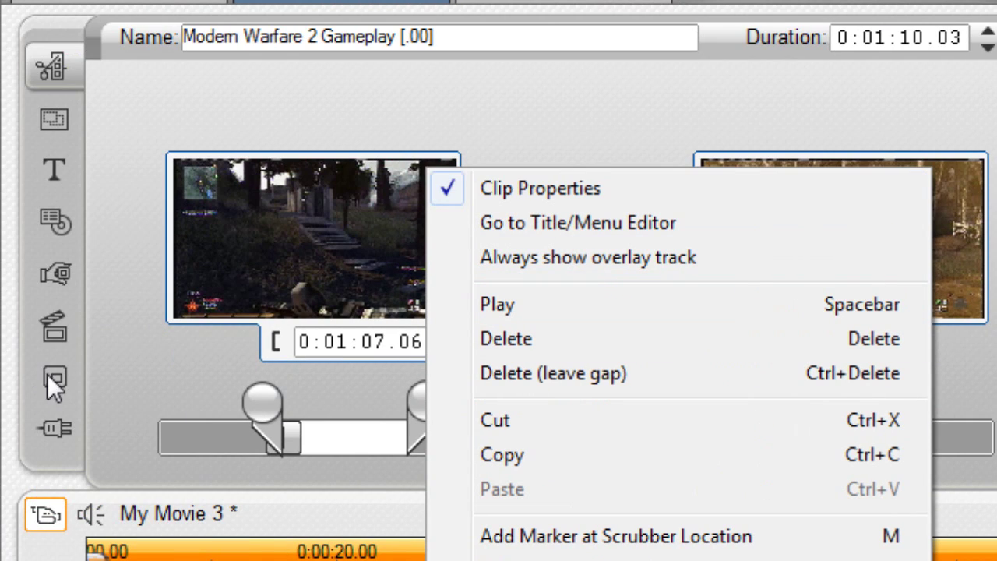
click(56, 380)
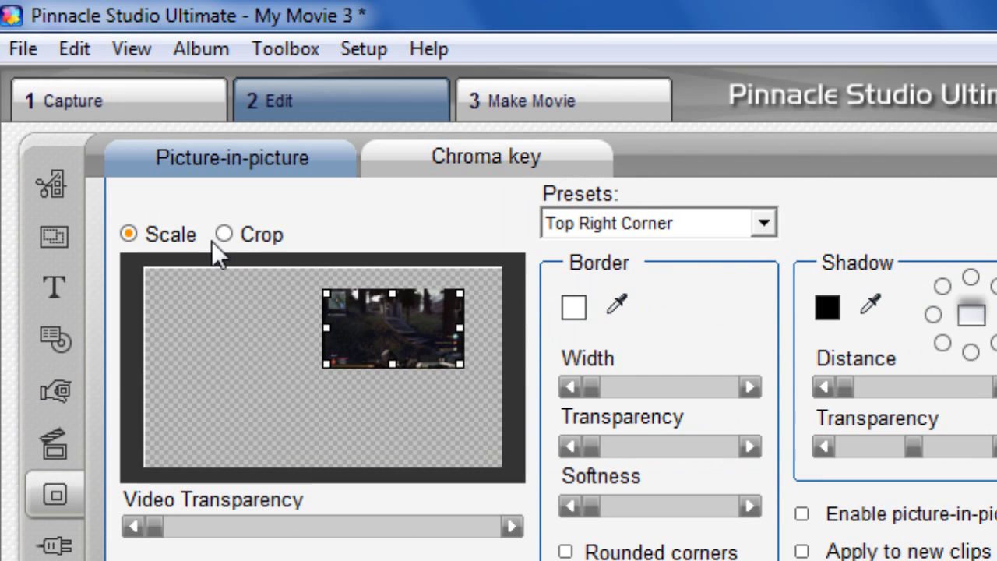
click(732, 106)
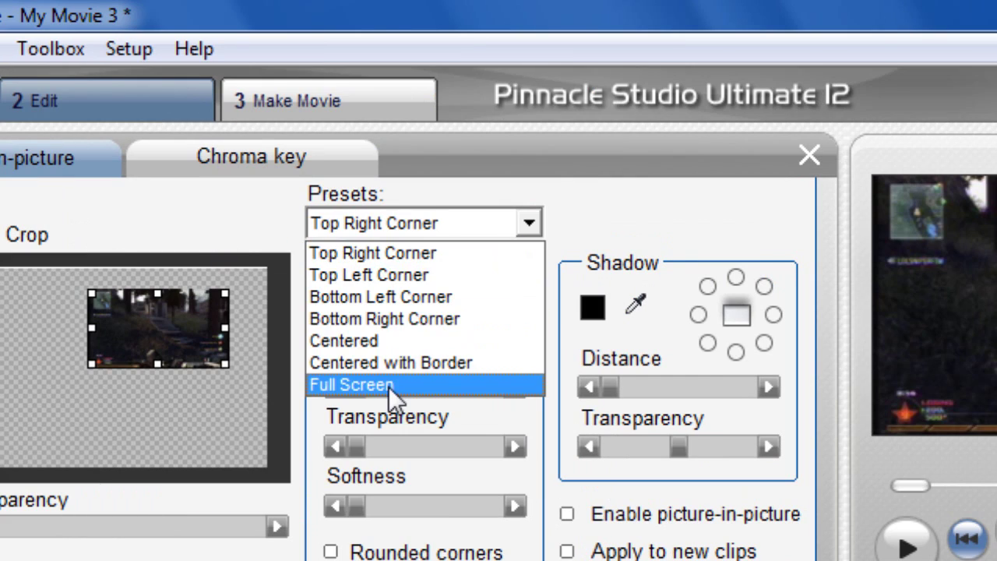
click(389, 386)
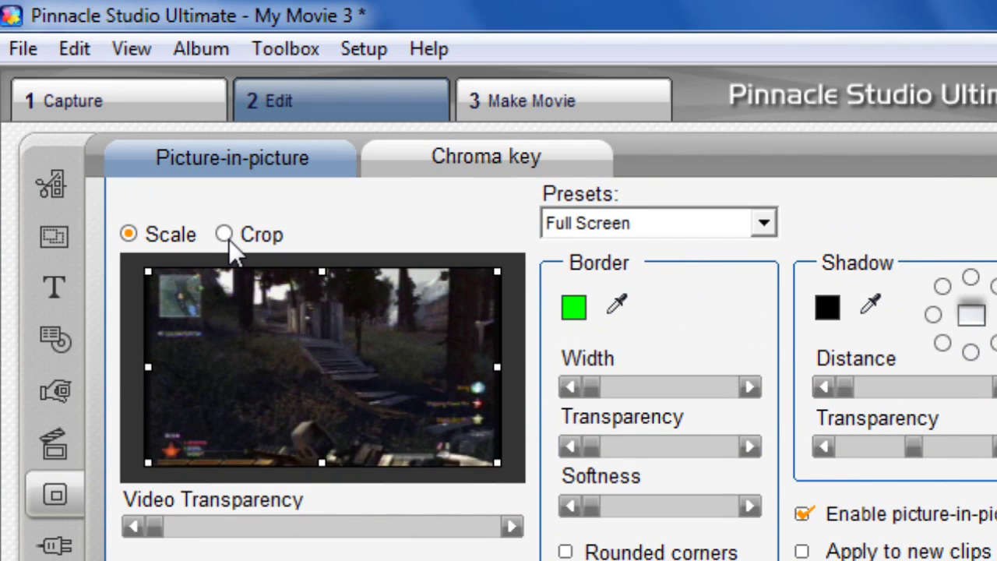
In Crop mode, trim slivers off the picture's left, right, top and bottom edges
click(225, 235)
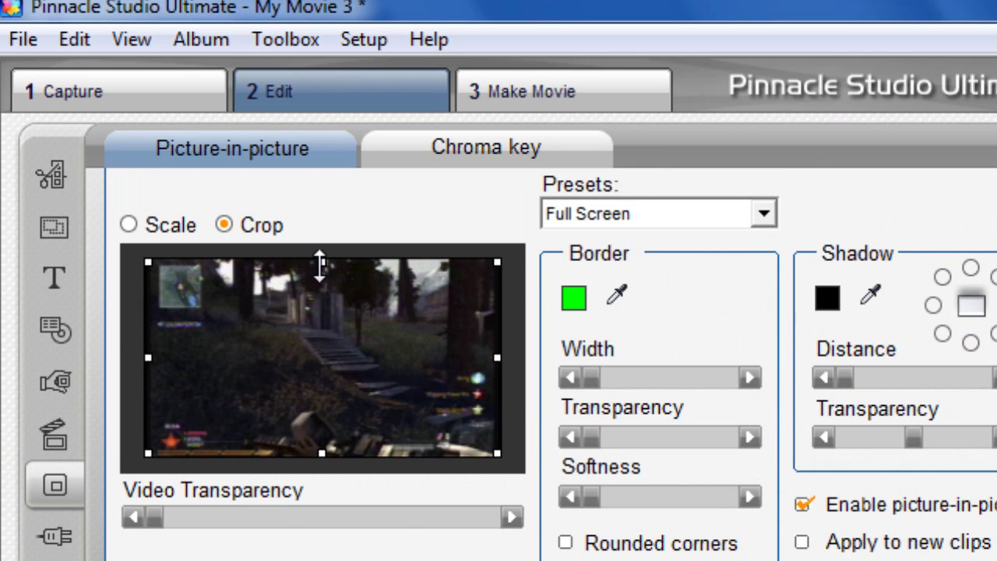
click(320, 264)
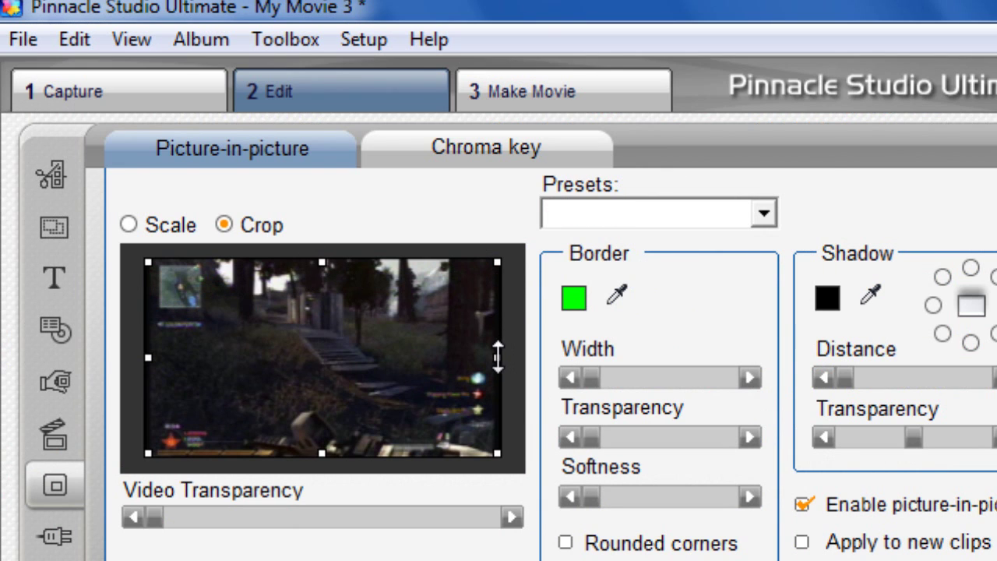
drag(146, 353, 152, 359)
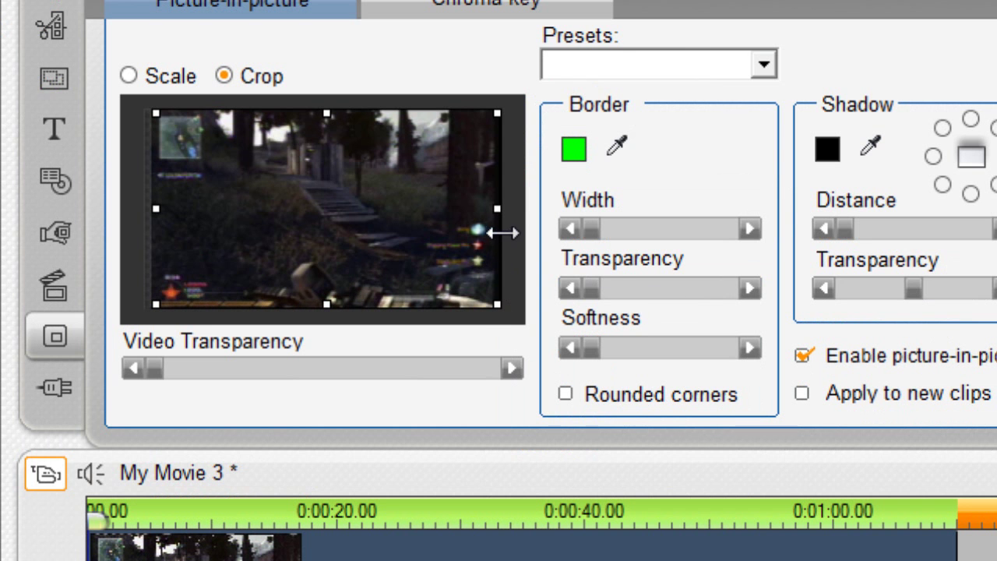
drag(499, 360, 496, 359)
drag(495, 210, 493, 210)
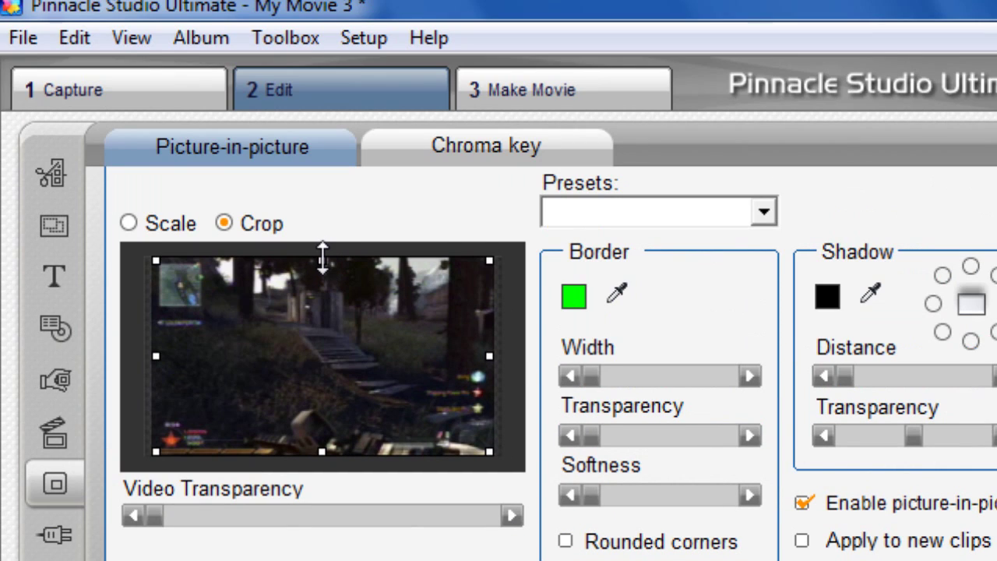
drag(322, 257, 325, 263)
drag(325, 450, 324, 447)
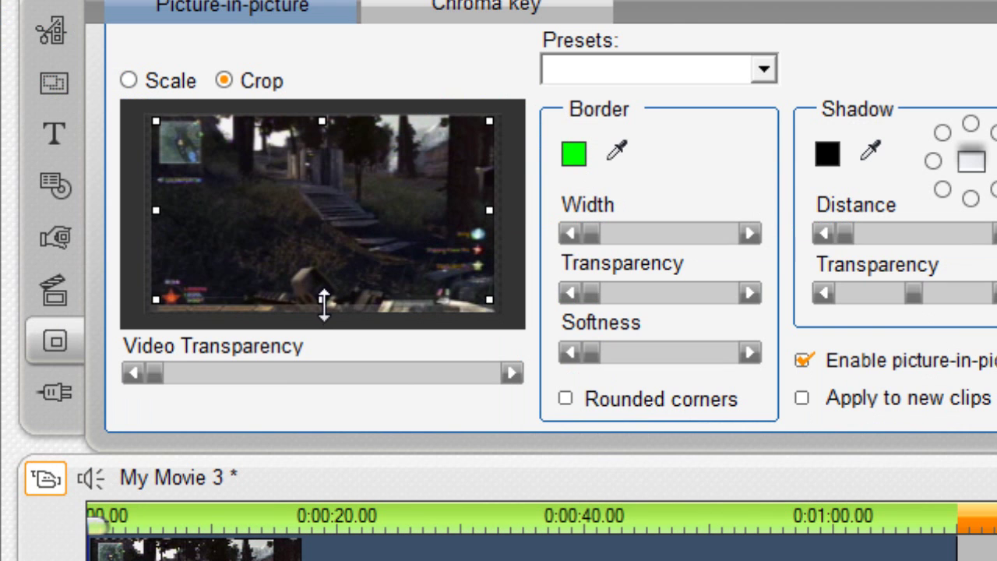
Lower the bottom crop edge slightly, undo the crop-box move, and return to Scale mode
drag(324, 305, 320, 314)
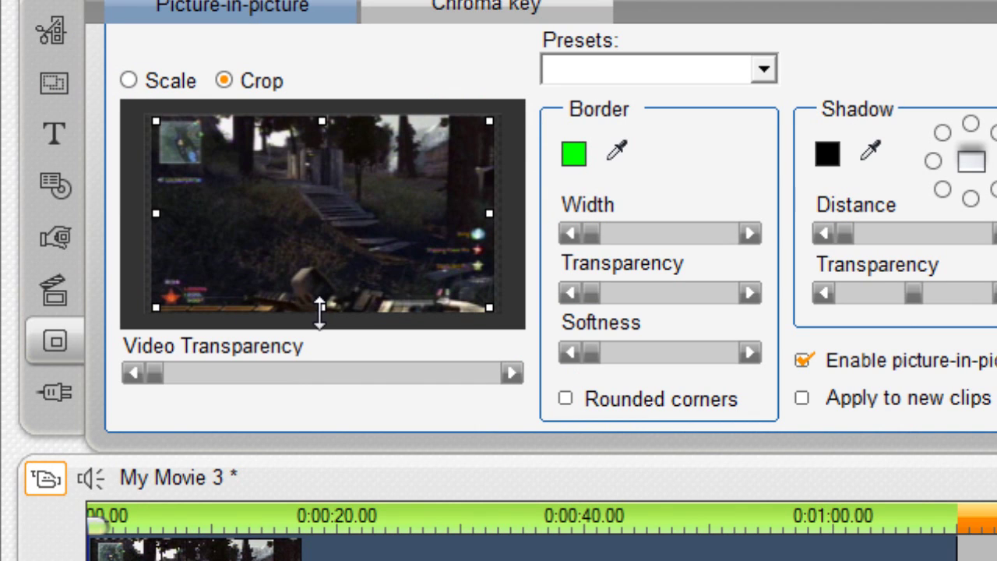
drag(339, 233, 332, 228)
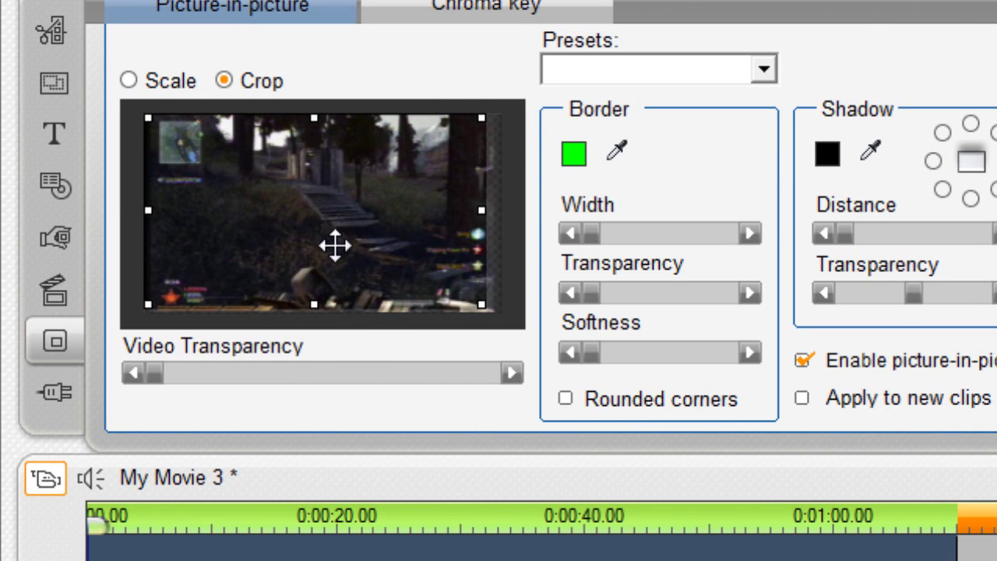
key(ctrl+z)
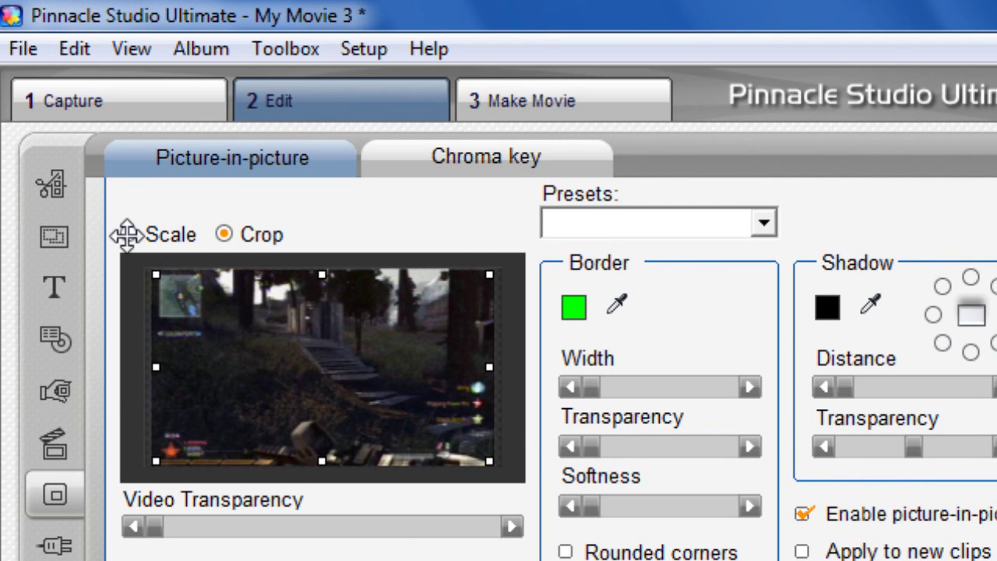
click(129, 80)
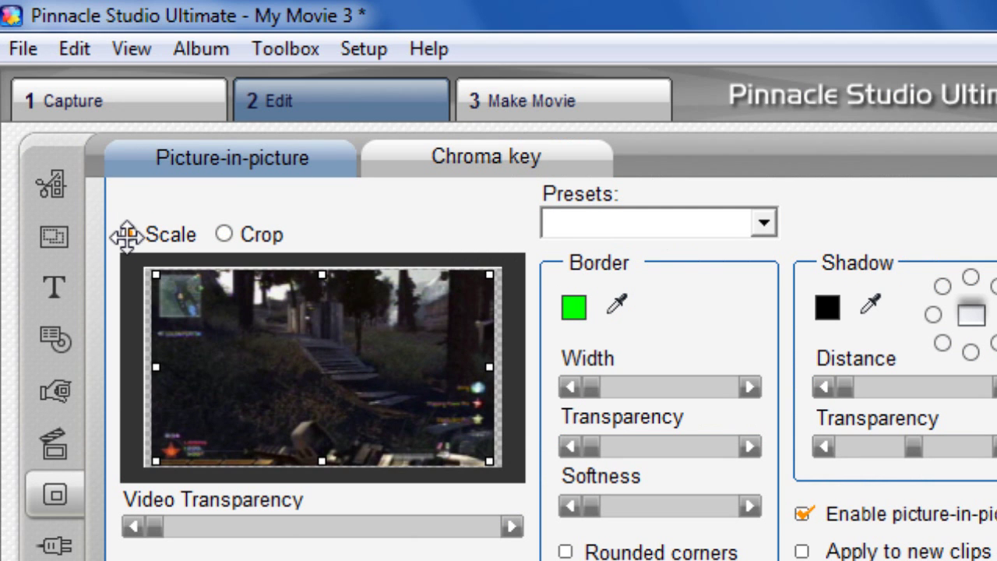
Reposition and enlarge the scaled gameplay picture until it stretches nearly edge to edge
click(225, 236)
click(130, 234)
drag(234, 333, 225, 336)
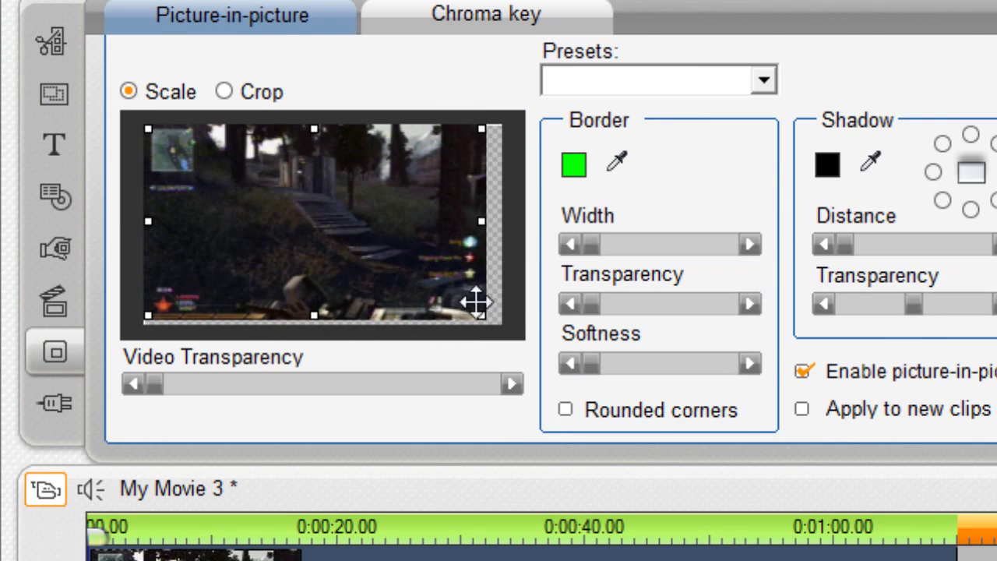
drag(476, 302, 502, 330)
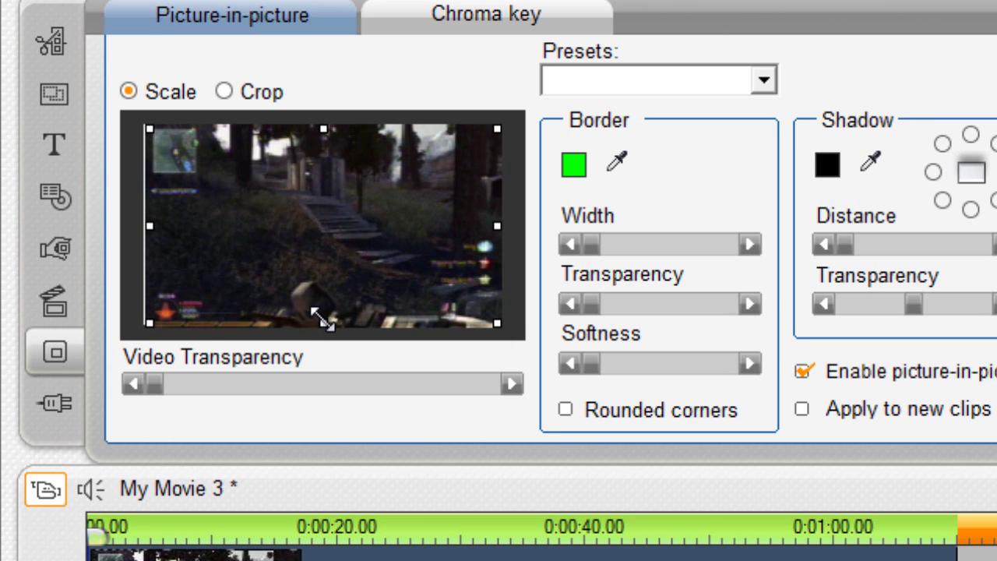
drag(323, 325, 322, 326)
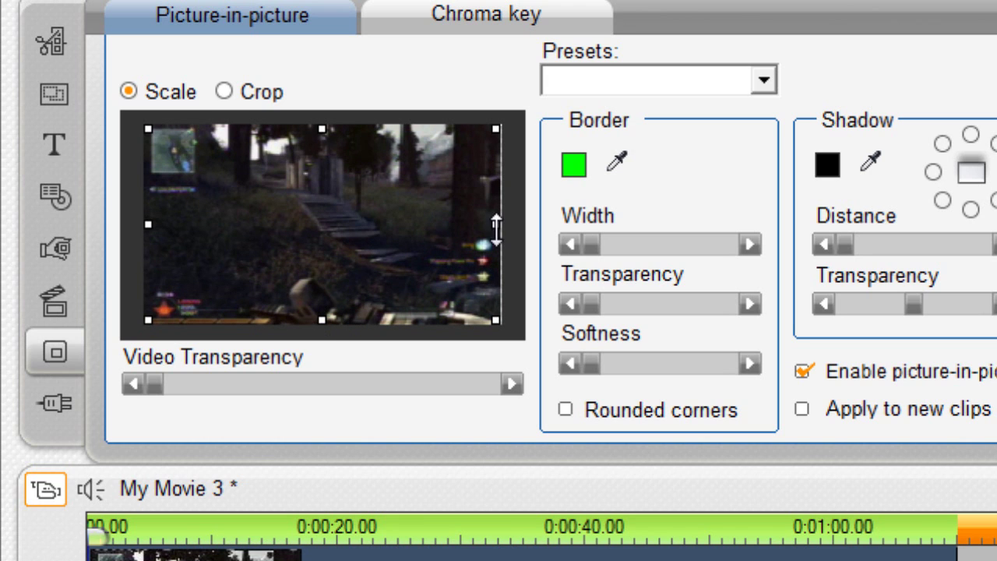
drag(494, 223, 504, 223)
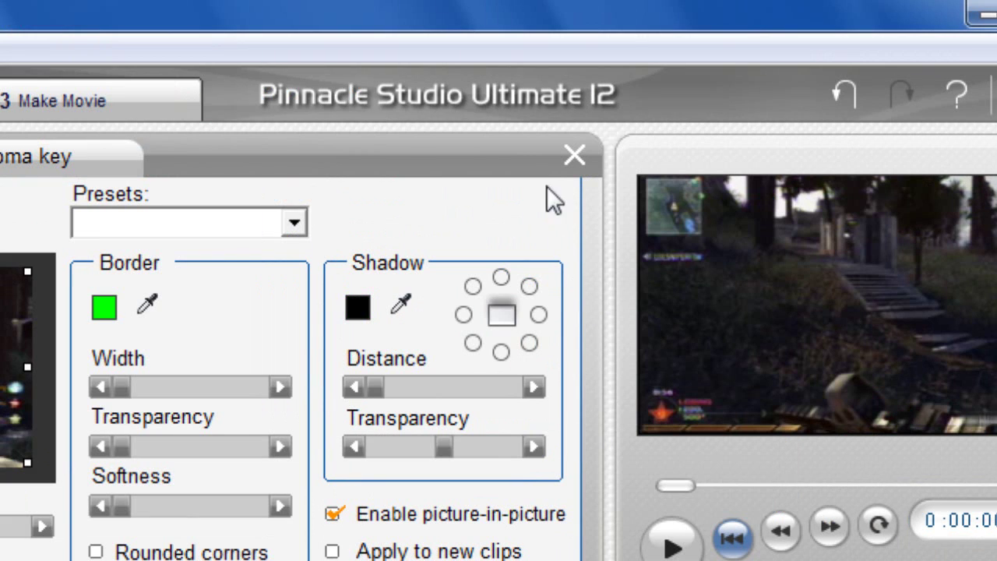
Close the picture-in-picture settings, play back the edited clip, and go to Make Movie
click(574, 157)
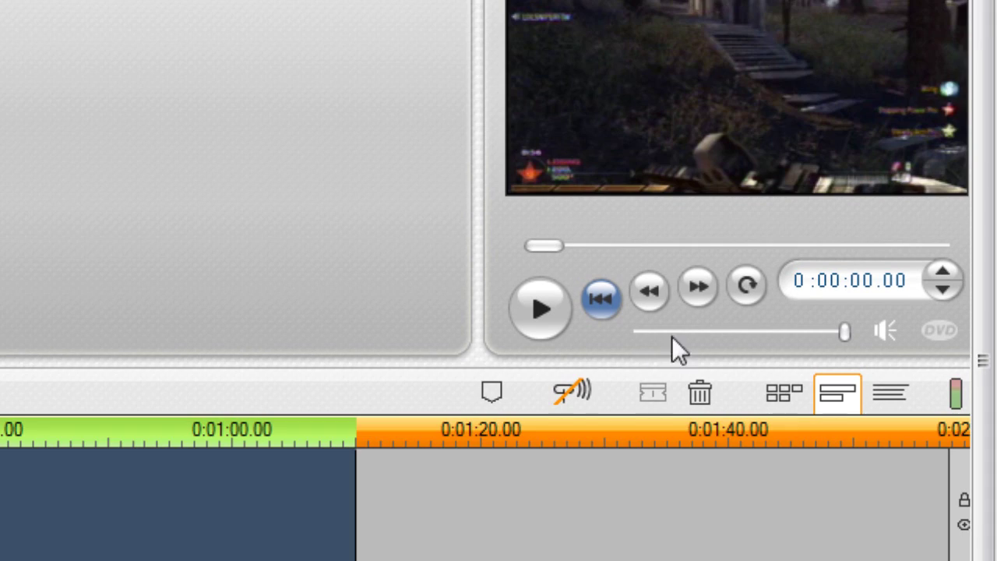
click(540, 504)
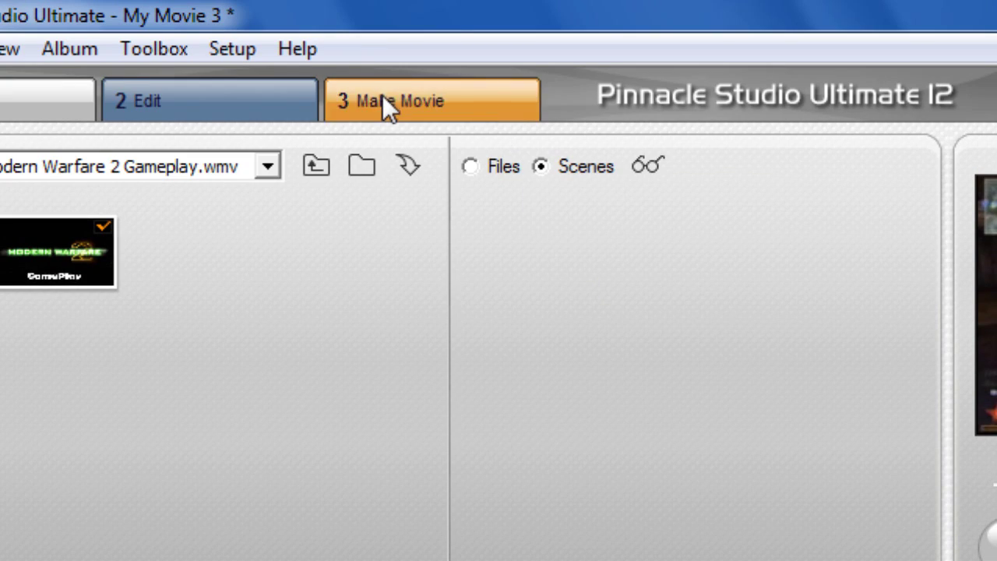
click(382, 98)
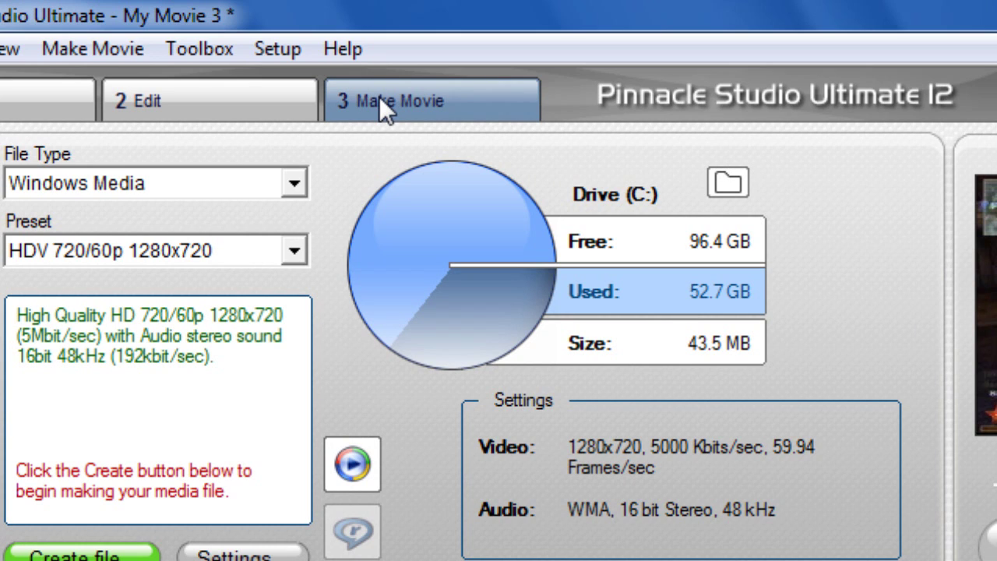
Switch the export file type to MPEG-2, keeping the 720x480 DVD Compatible preset
click(295, 184)
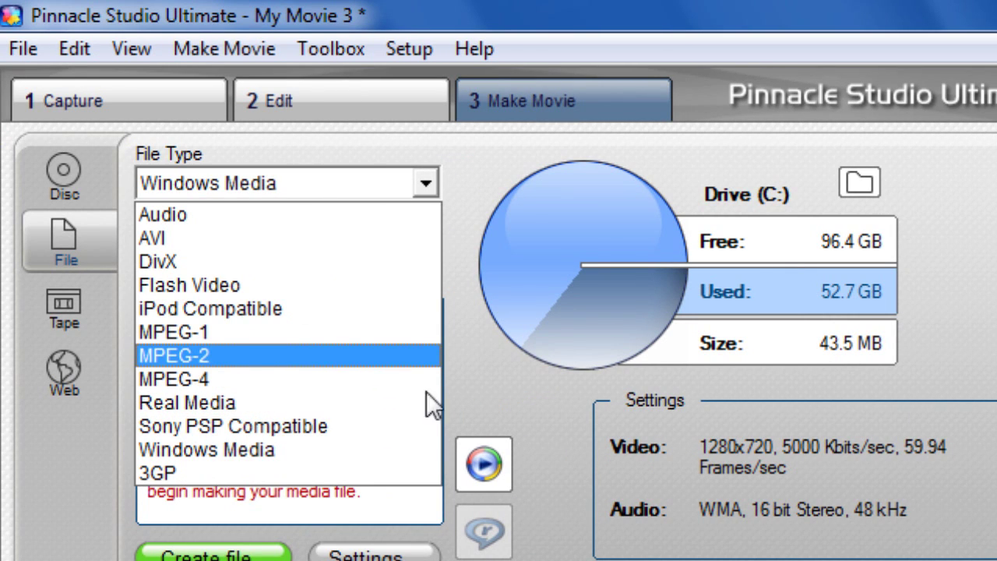
click(427, 355)
click(425, 252)
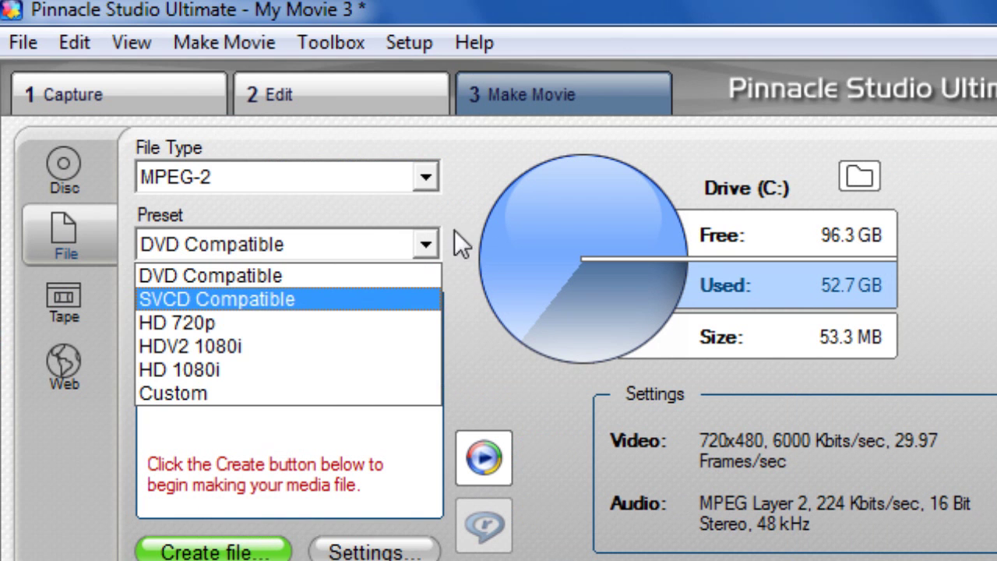
click(222, 82)
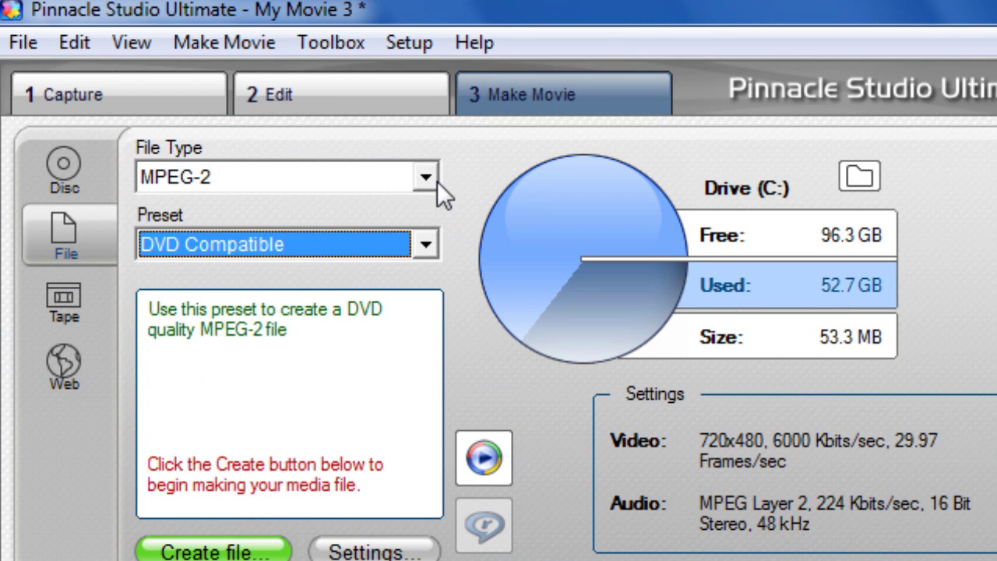
click(196, 21)
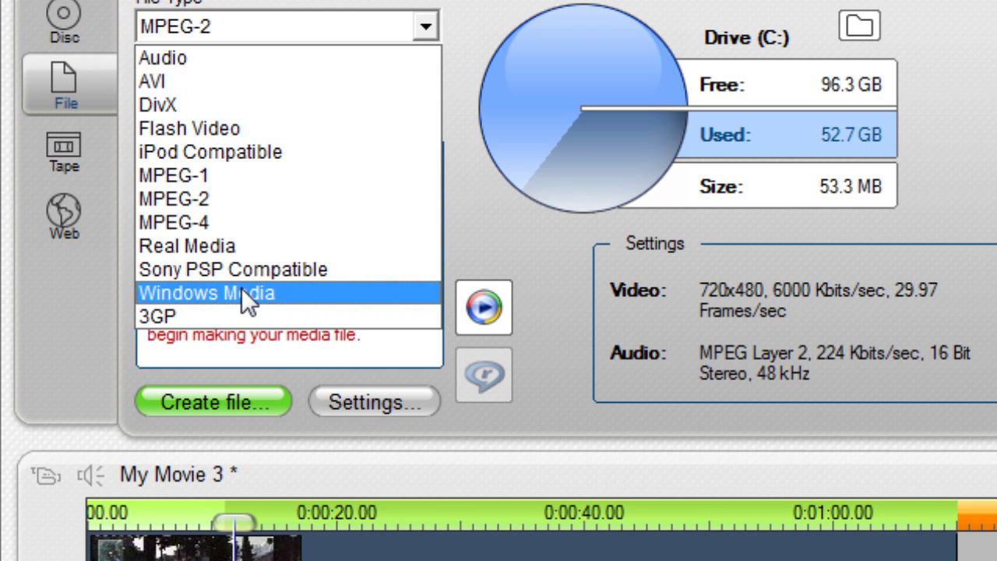
Export as Windows Media with the HDV 720/60p 1280x720 preset, then return to the Edit view
click(241, 292)
click(426, 93)
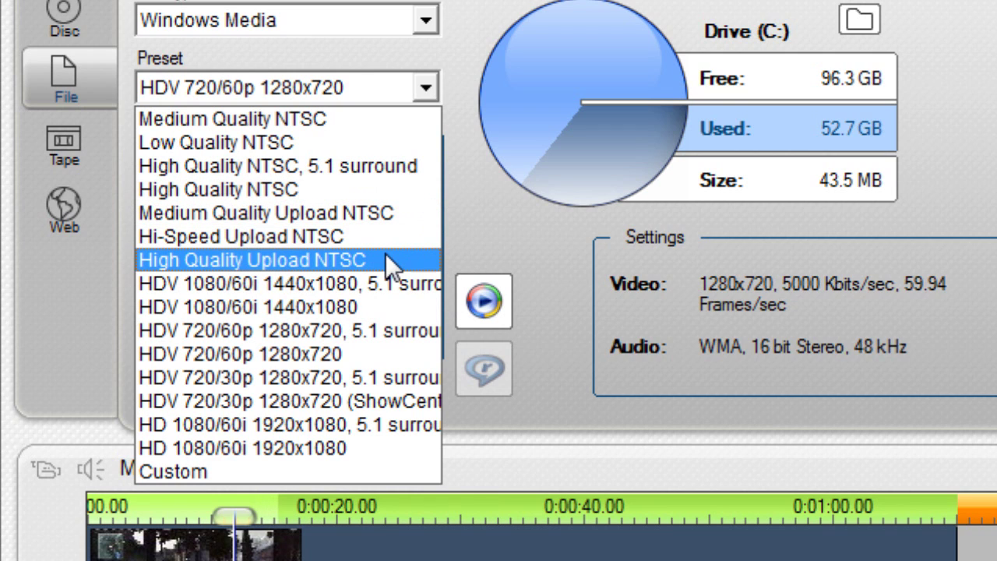
click(274, 194)
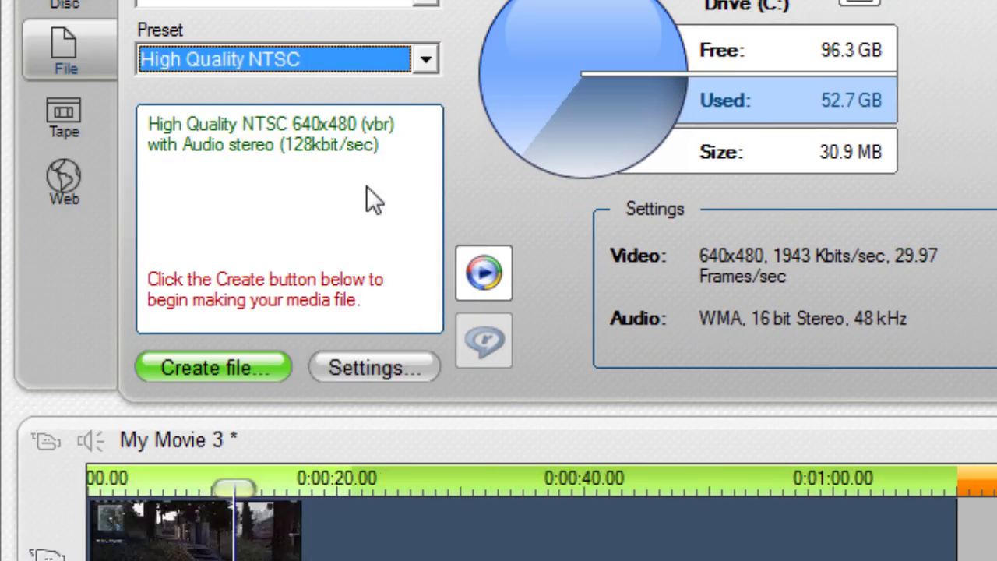
click(0, 61)
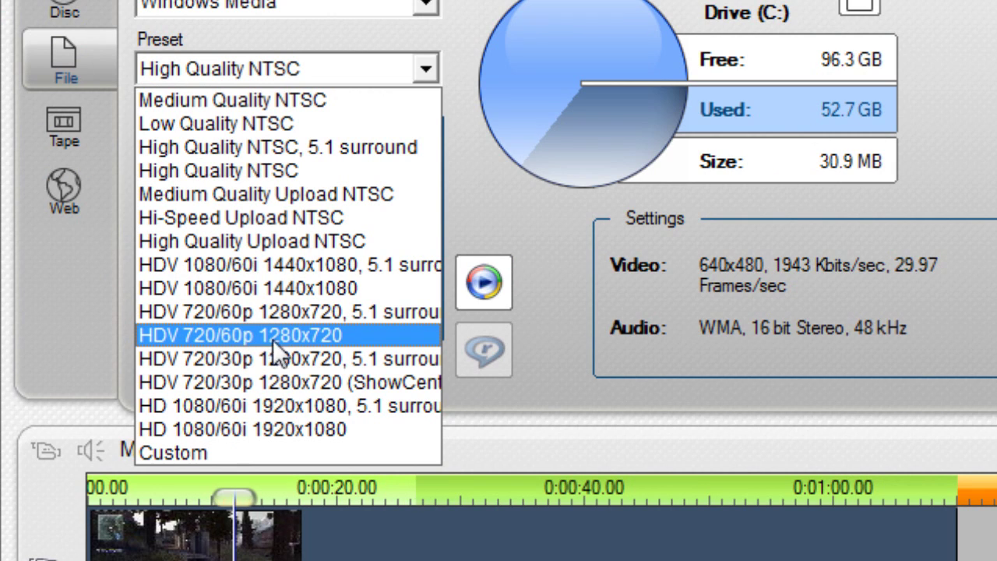
click(322, 334)
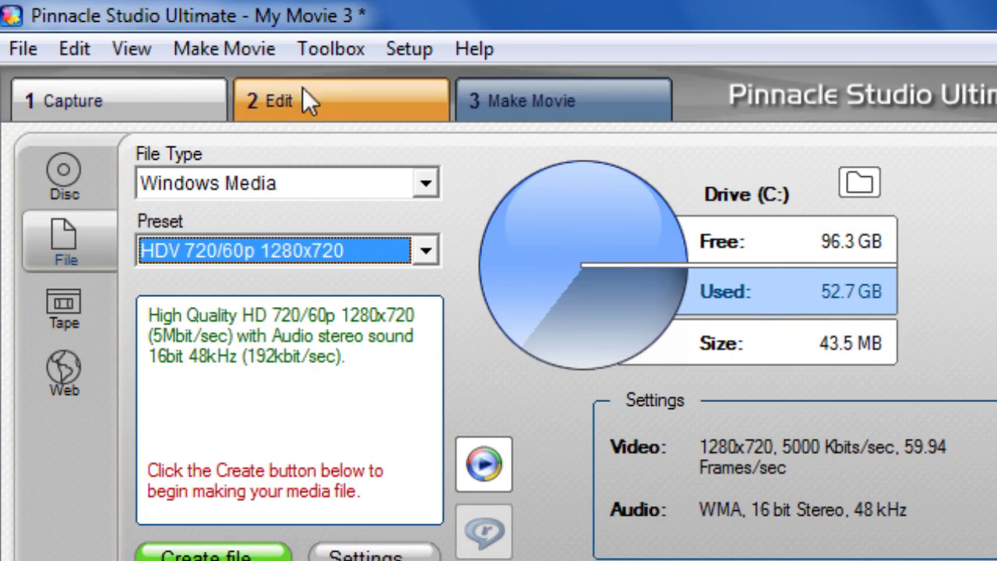
click(304, 98)
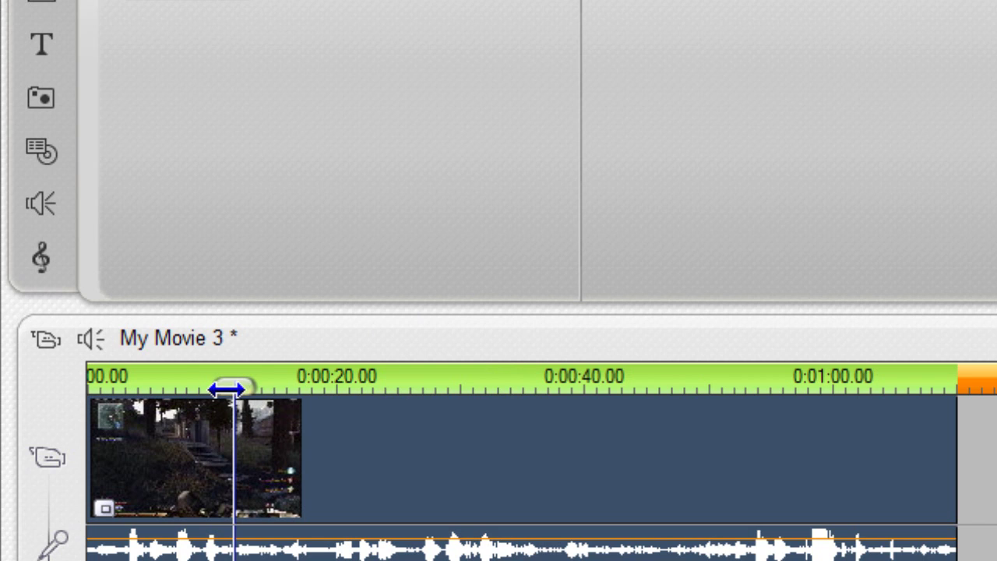
Drag the scrubber back to the start of the My Movie 3 timeline
drag(233, 385, 76, 393)
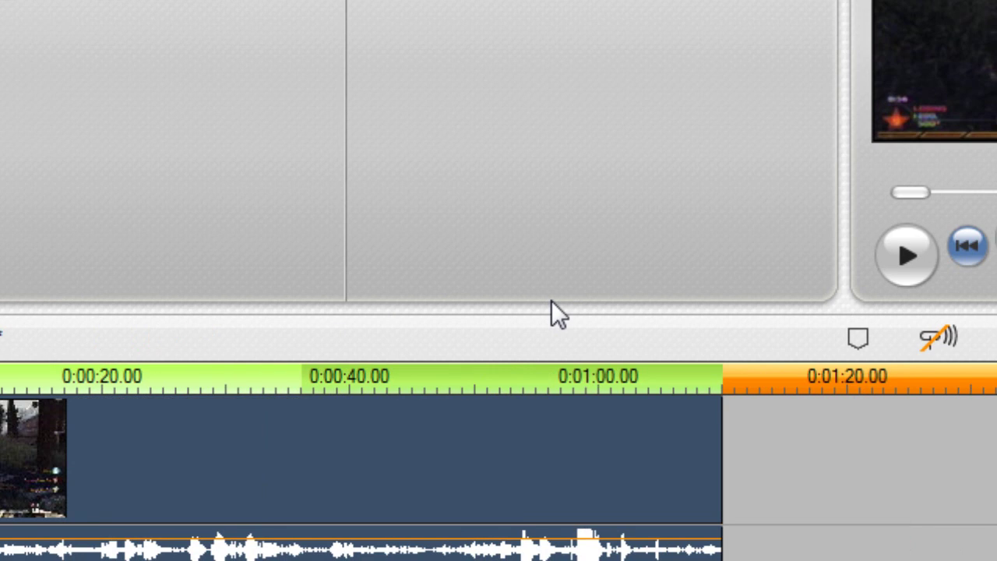